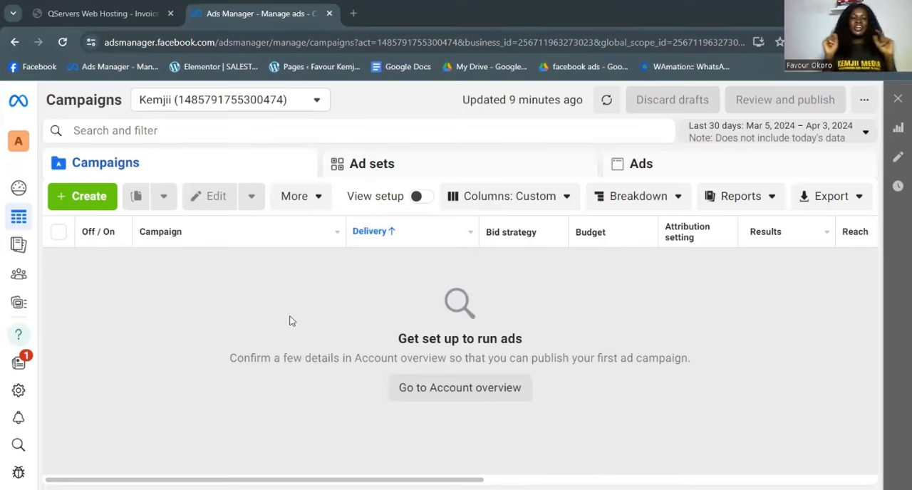
- Create a new campaign with the Leads objective using the manual leads campaign setup
left_click(80, 203)
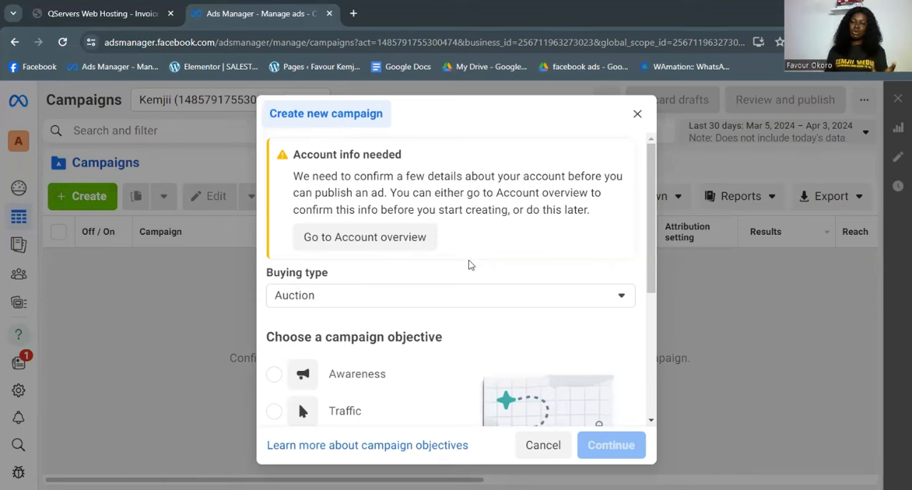
scroll(477, 258, "down", 3)
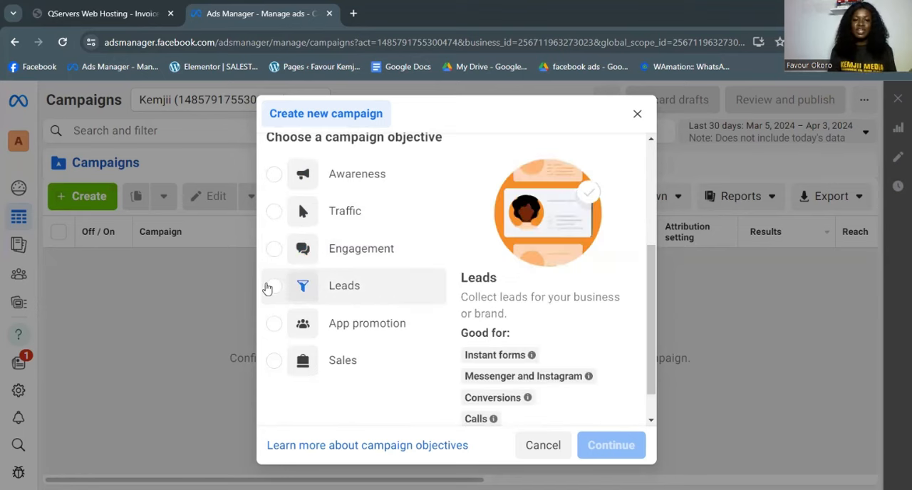
left_click(274, 292)
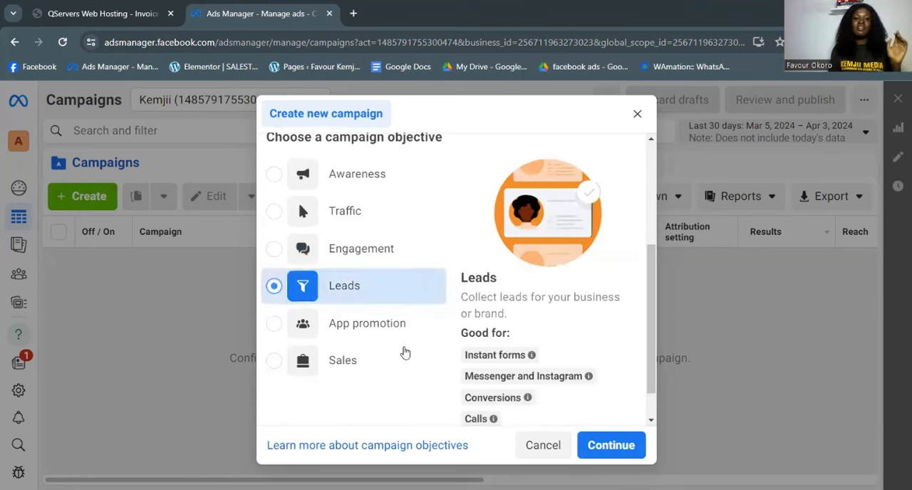
left_click(611, 451)
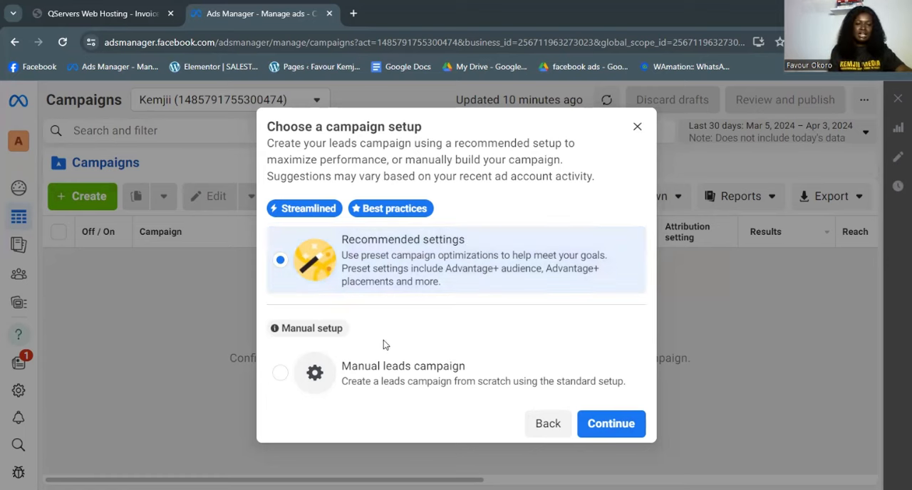
left_click(317, 370)
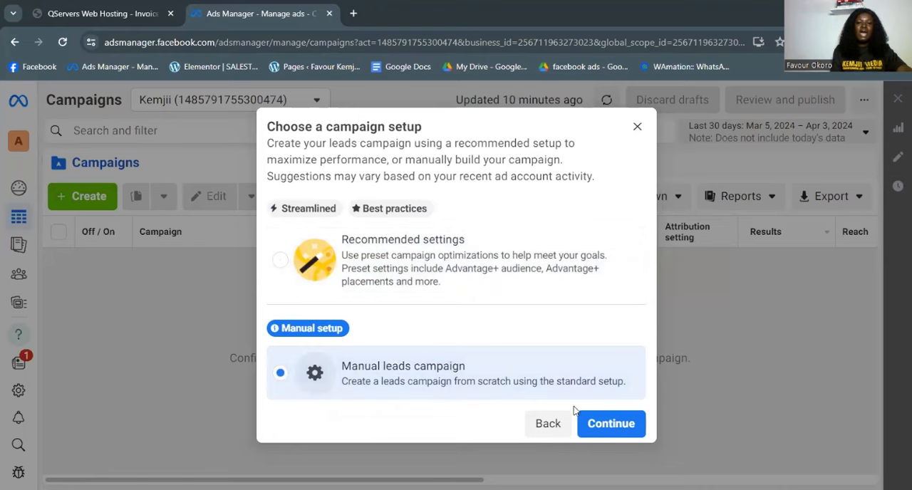
left_click(607, 424)
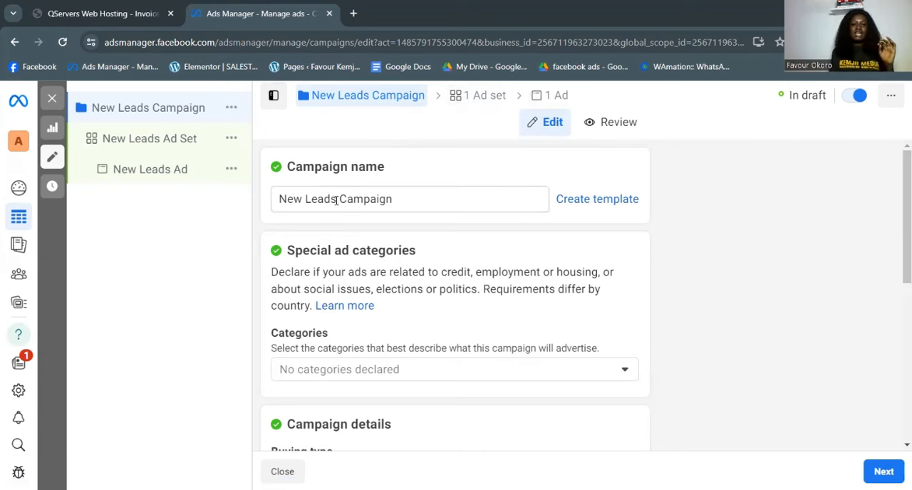
- Rename the campaign to "TEACHING Campaign"
left_click_drag(336, 200, 224, 212)
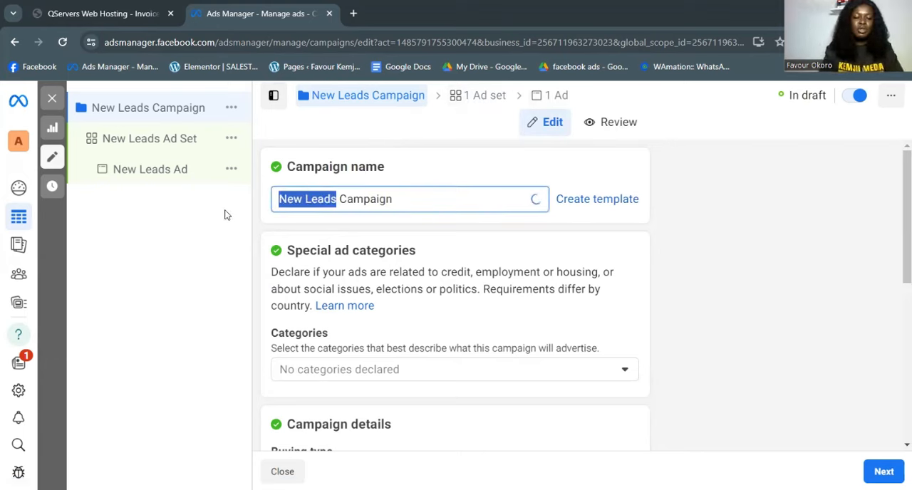
type("TEAST")
key("BackSpace")
key("BackSpace")
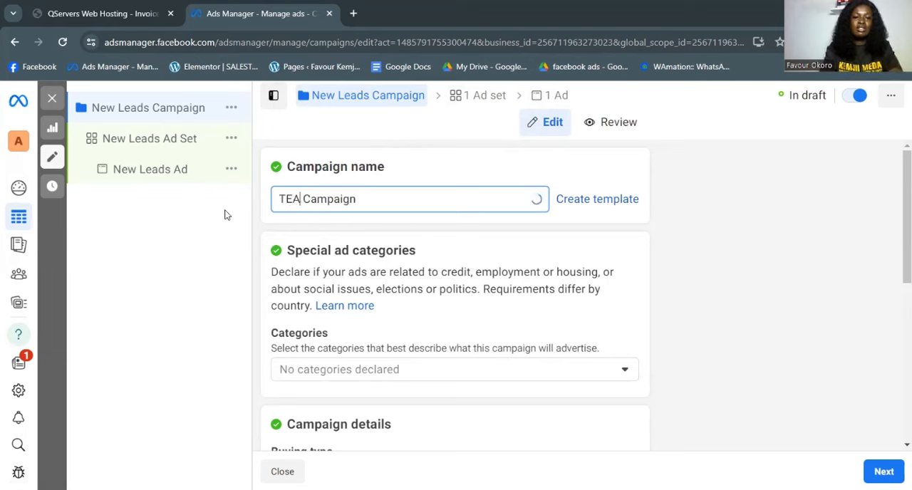
key("BackSpace")
type("ACHIN")
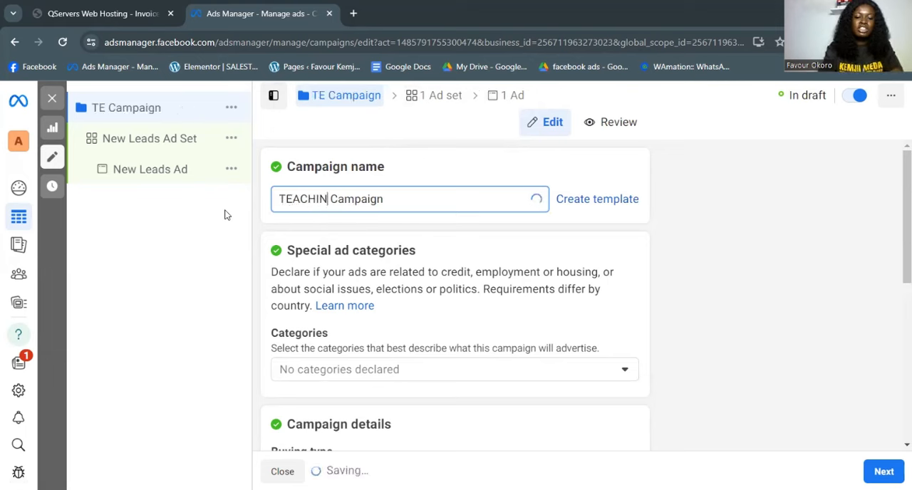
type("G")
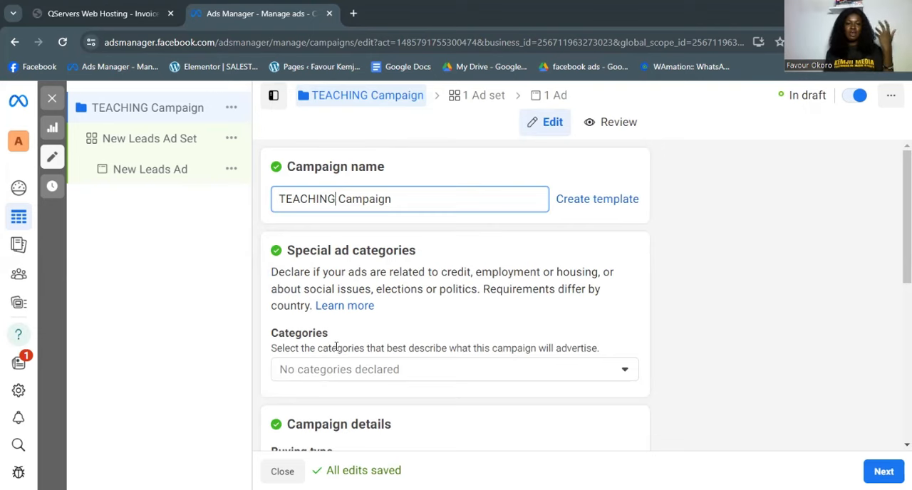
- Proceed to the ad set settings and choose Messenger as the conversion location for generating leads
scroll(425, 340, "down", 5)
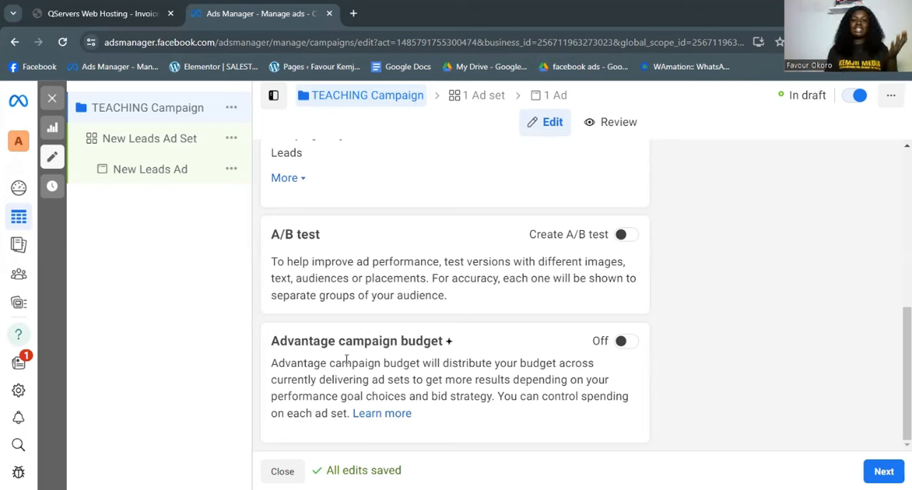
left_click(882, 471)
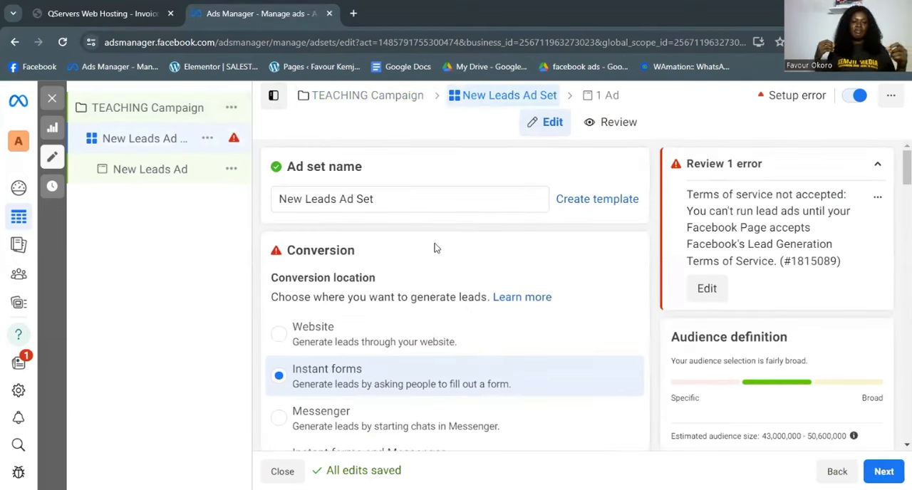
scroll(431, 251, "down", 2)
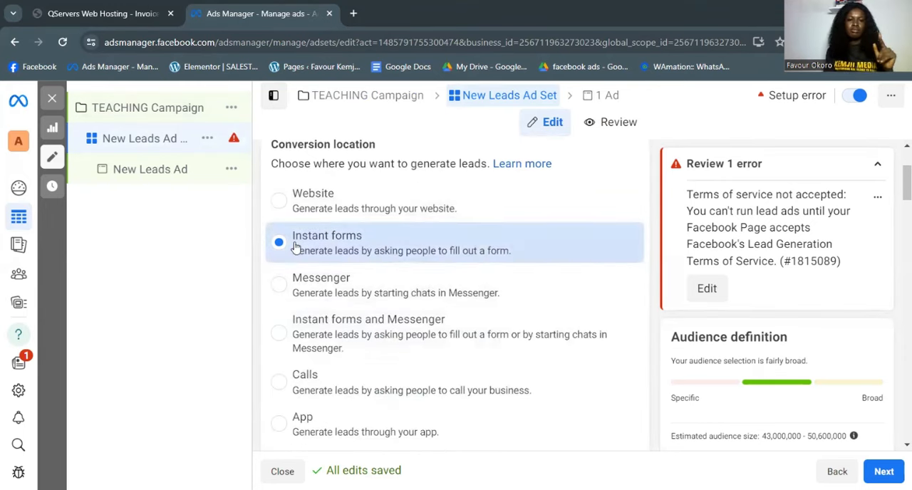
left_click(281, 285)
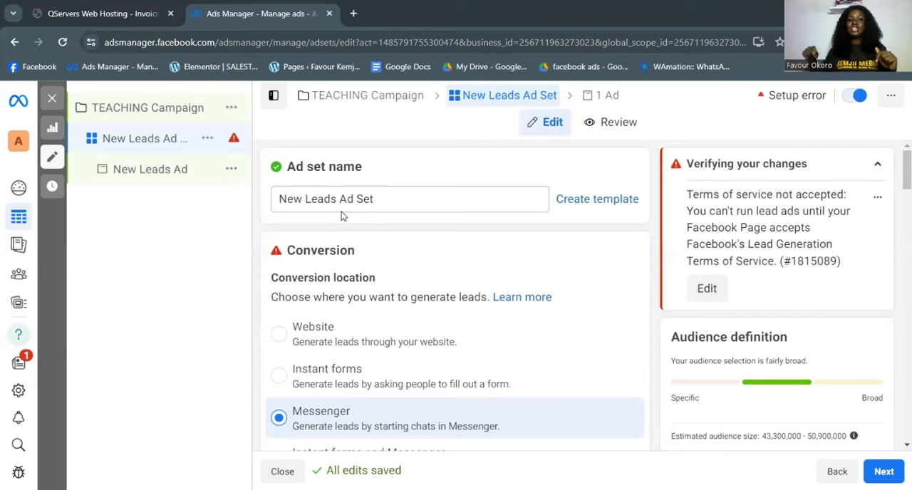
- Open Meta's Lead Ads Terms for the Household Essentials Page and agree to the terms and conditions
scroll(295, 267, "down", 2)
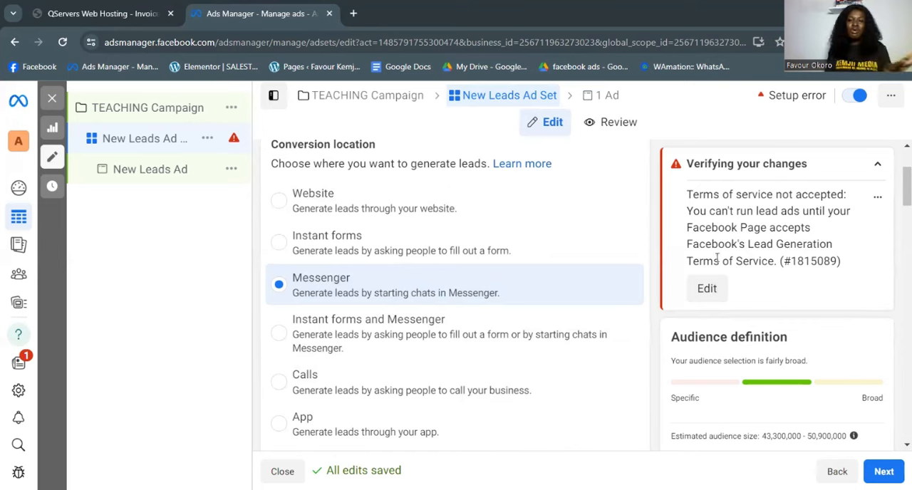
left_click(704, 287)
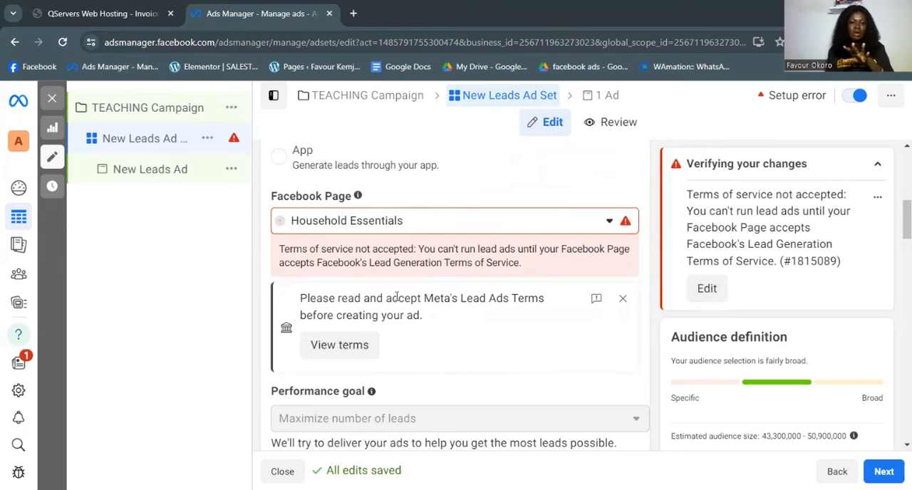
left_click(332, 347)
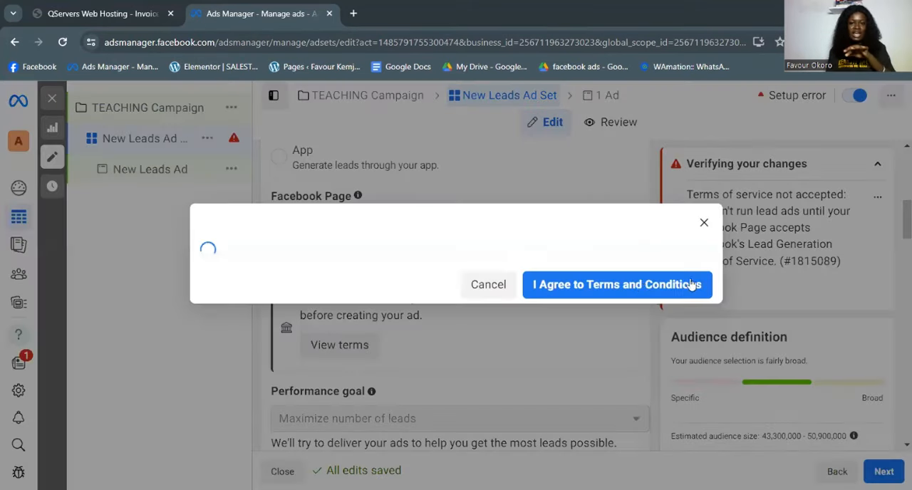
left_click(590, 283)
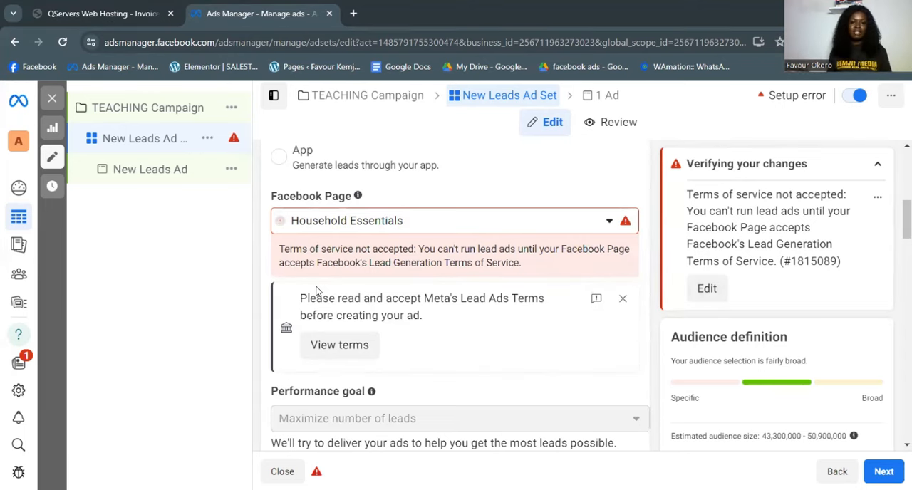
left_click(339, 345)
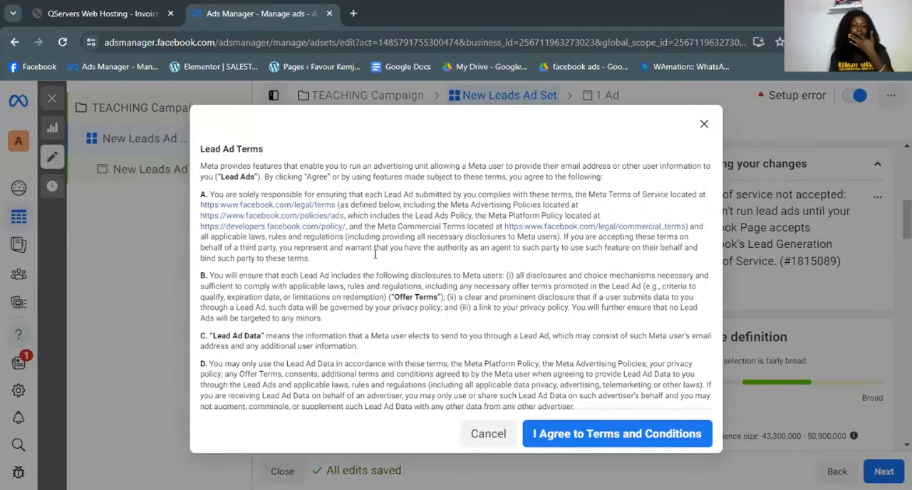
scroll(442, 287, "down", 5)
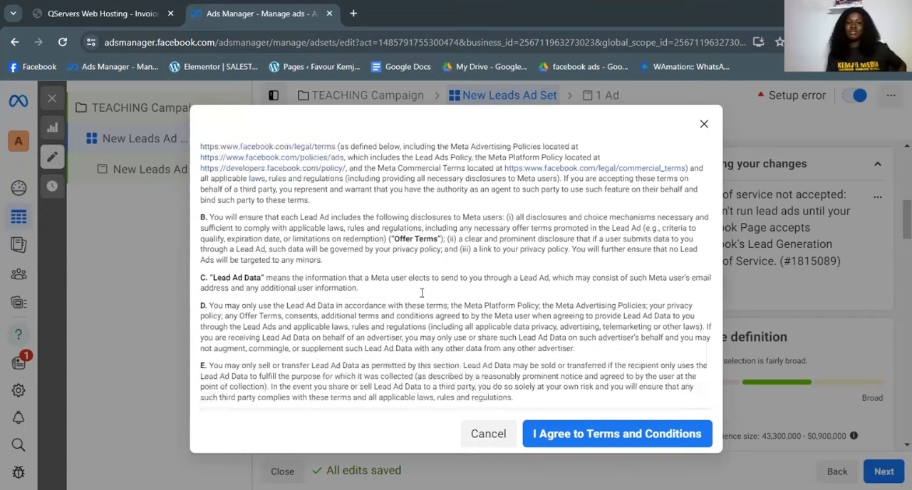
left_click(587, 432)
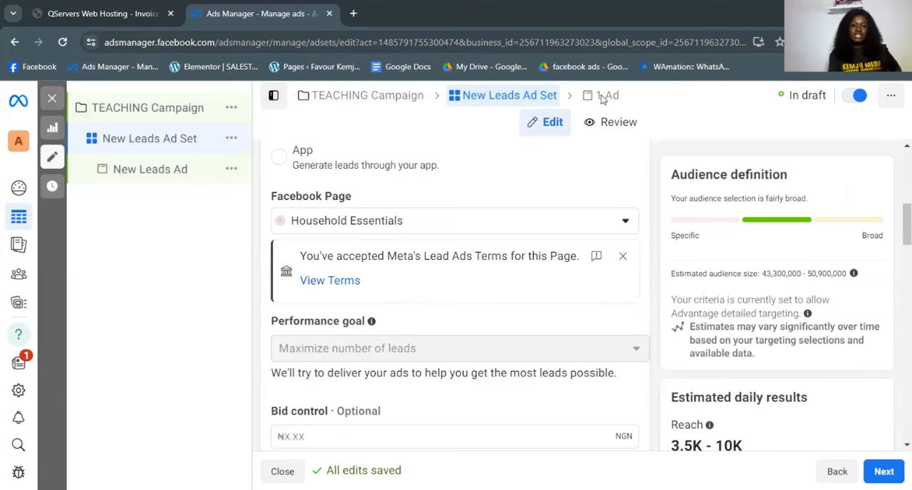
scroll(389, 238, "down", 4)
scroll(363, 237, "up", 4)
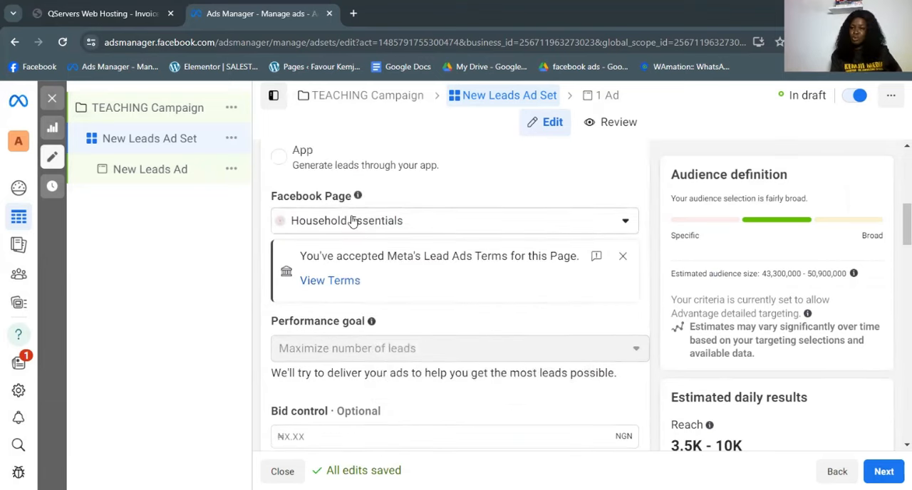
left_click(352, 221)
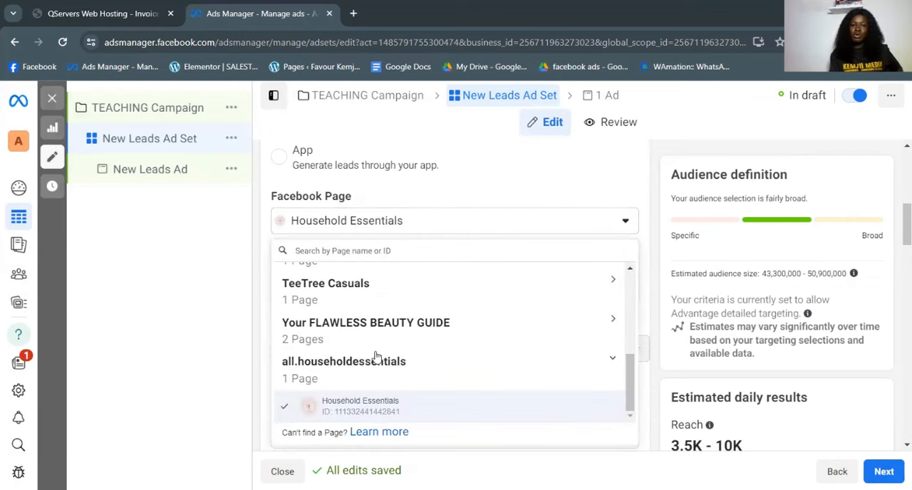
left_click(415, 224)
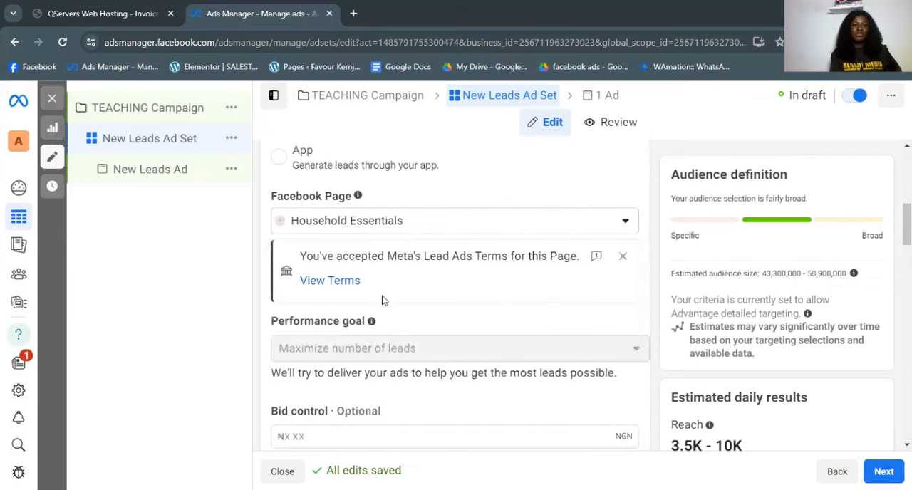
- Set the ad set's daily budget to ₦1,500
scroll(361, 263, "down", 3)
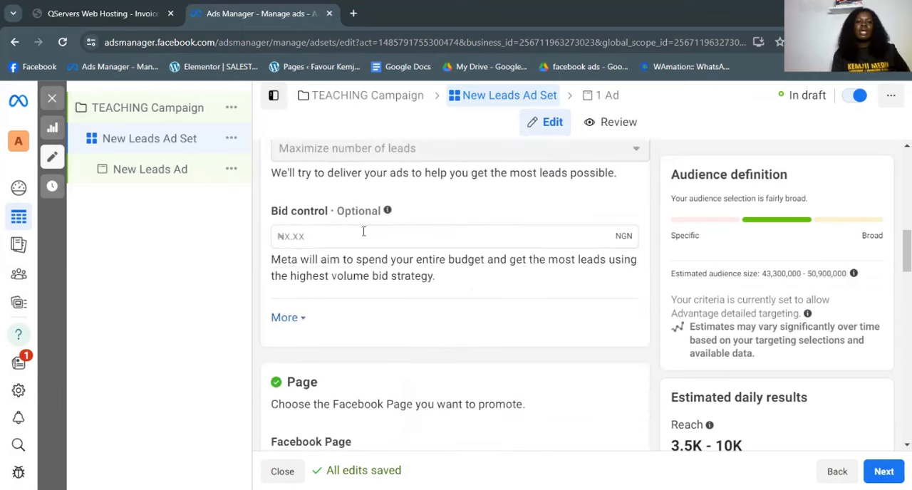
scroll(364, 236, "down", 7)
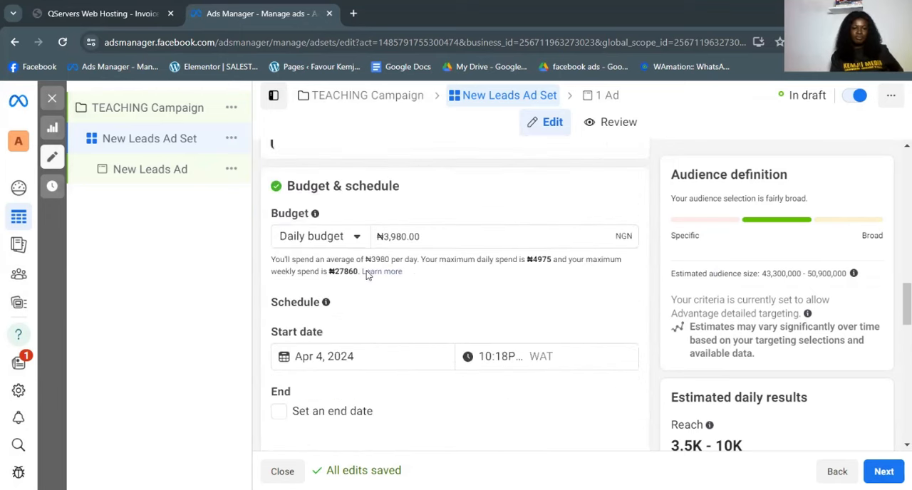
left_click(401, 237)
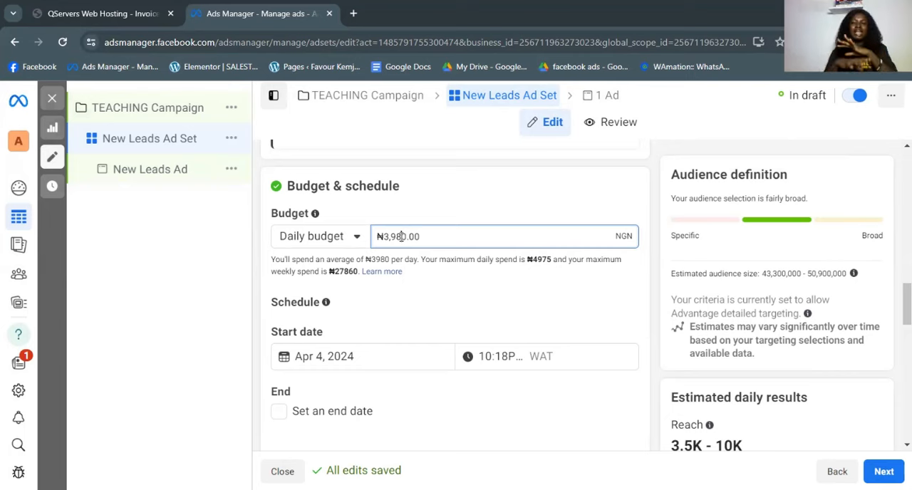
key("BackSpace")
key("BackSpace")
key("BackSpace")
key("BackSpace")
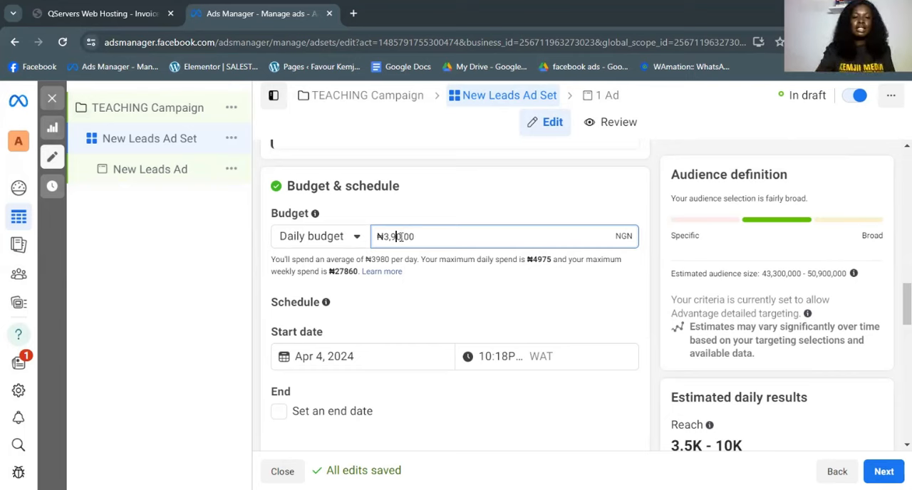
type("1")
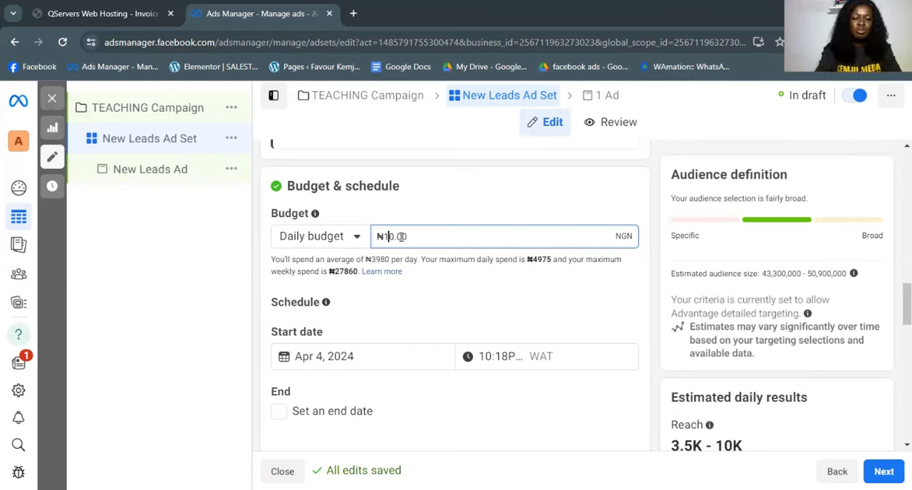
type("700")
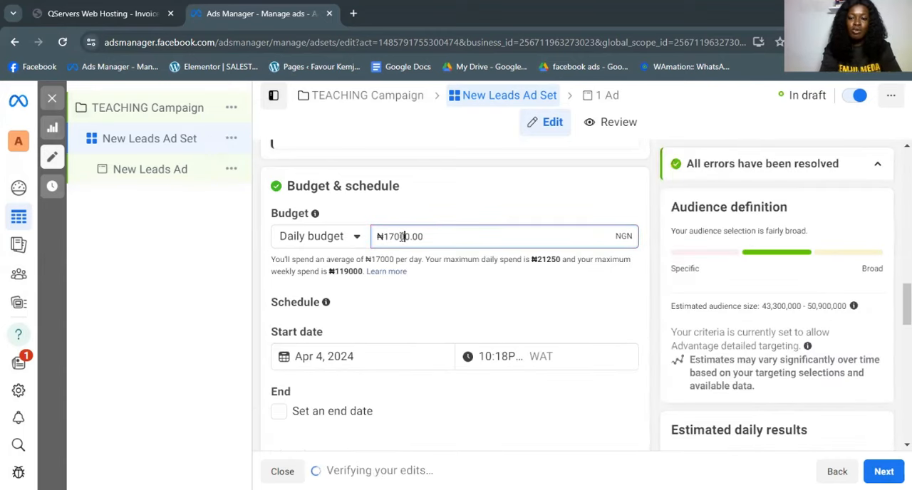
key("BackSpace")
key("BackSpace")
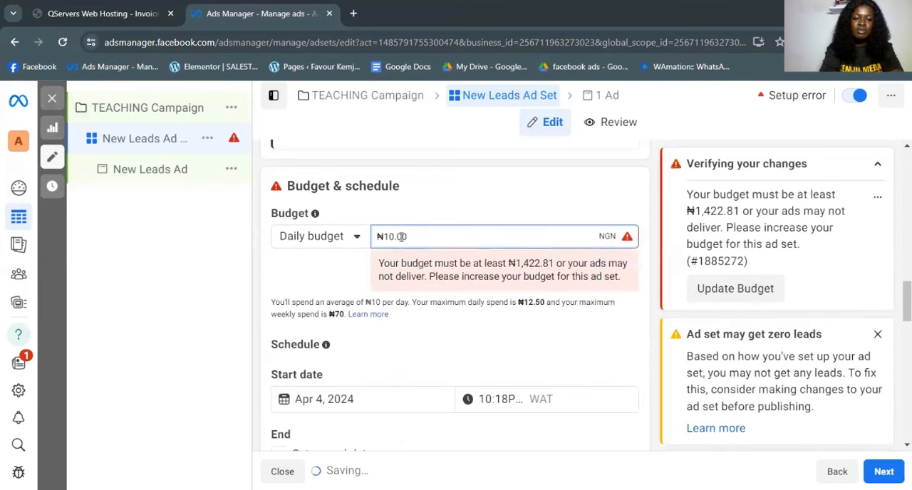
type("500")
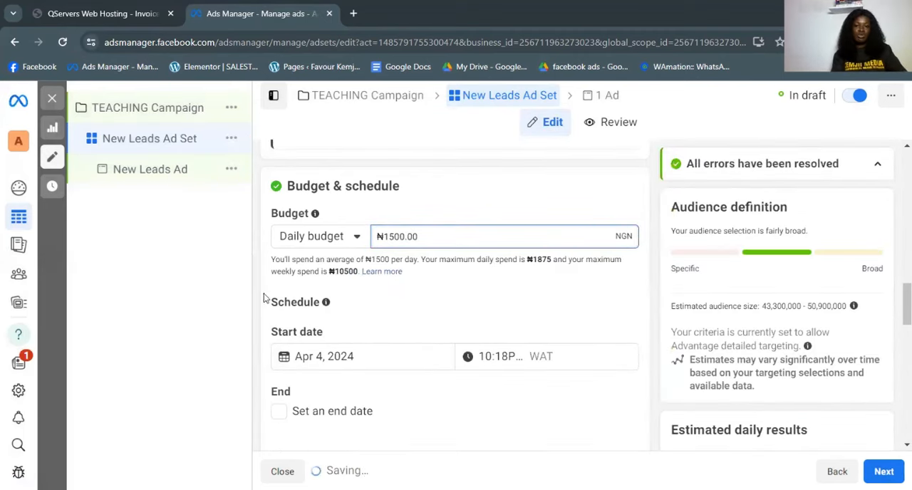
scroll(363, 350, "down", 1)
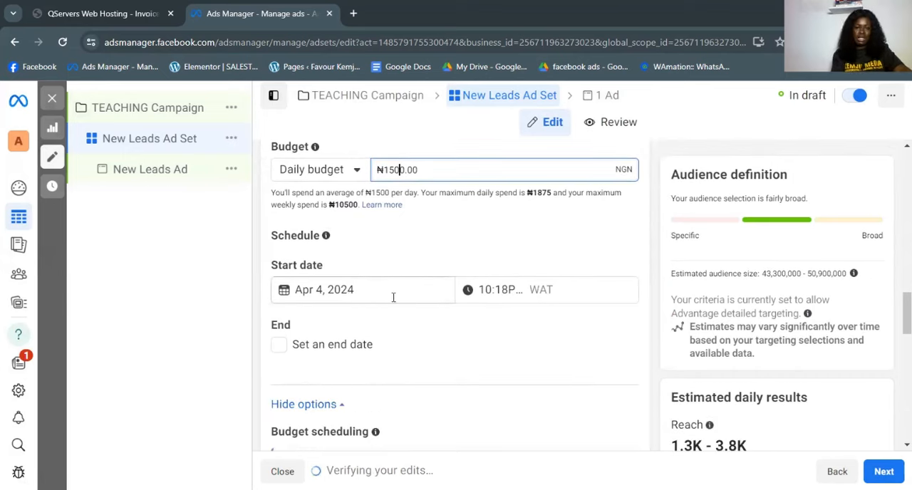
left_click(503, 291)
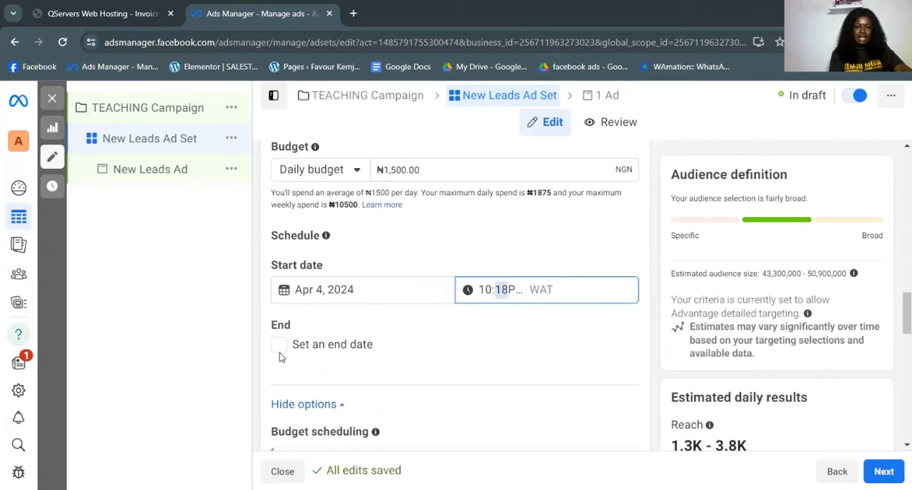
scroll(279, 358, "down", 1)
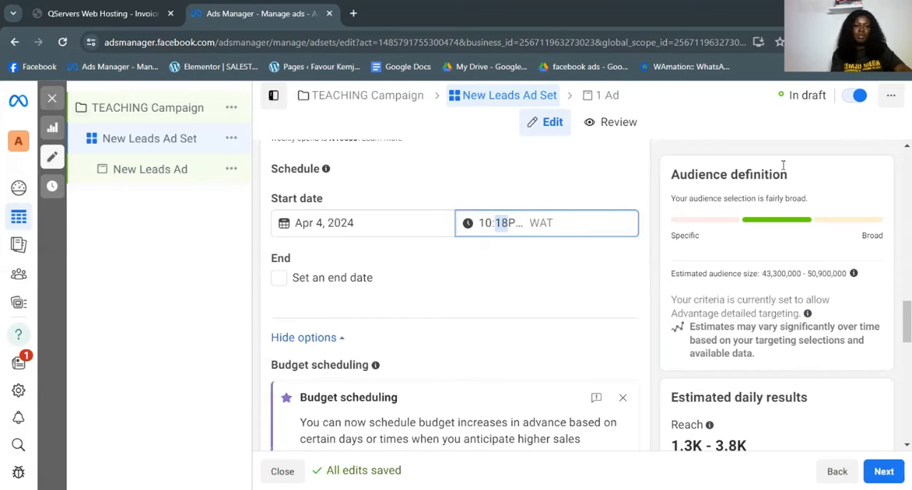
- Review the ad set's budget scheduling, ad scheduling and audience location settings
scroll(375, 291, "down", 4)
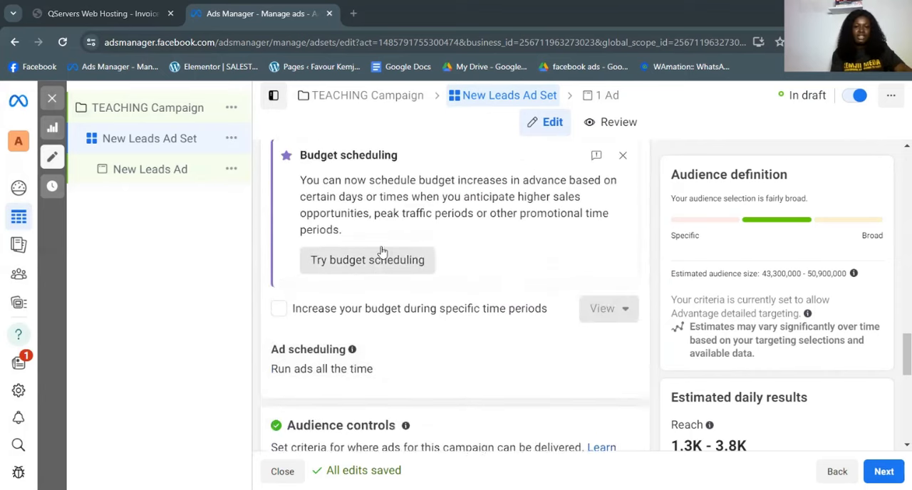
scroll(381, 251, "up", 1)
scroll(616, 337, "up", 1)
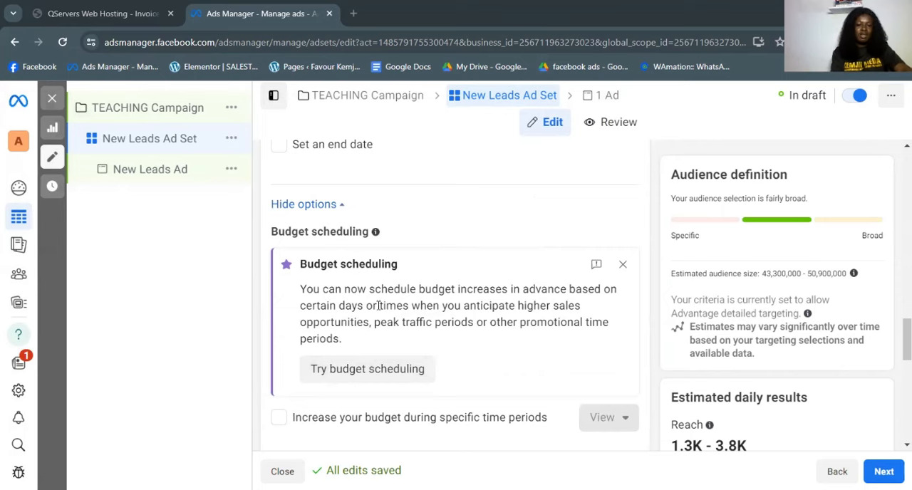
scroll(371, 277, "down", 2)
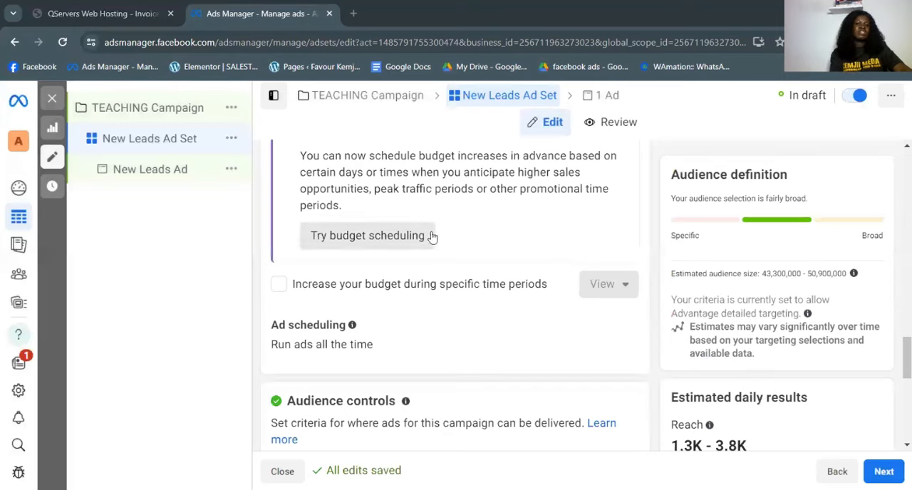
scroll(399, 264, "down", 1)
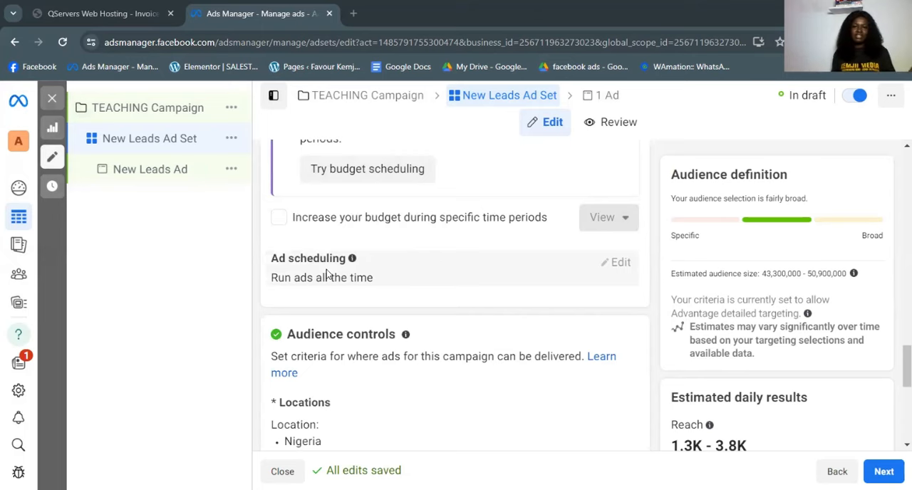
scroll(392, 313, "down", 2)
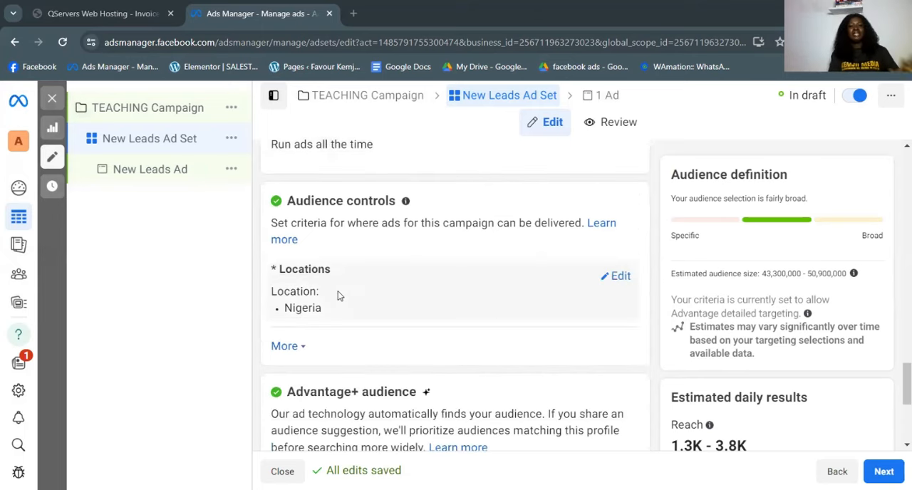
mouse_move(353, 283)
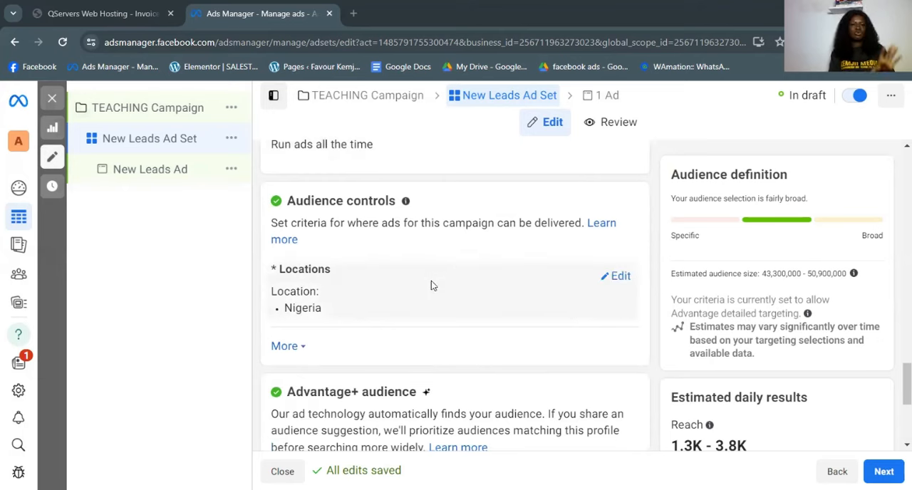
- Expand the additional audience controls and look over the minimum age, excluded custom audiences and languages
left_click(281, 349)
scroll(366, 331, "down", 2)
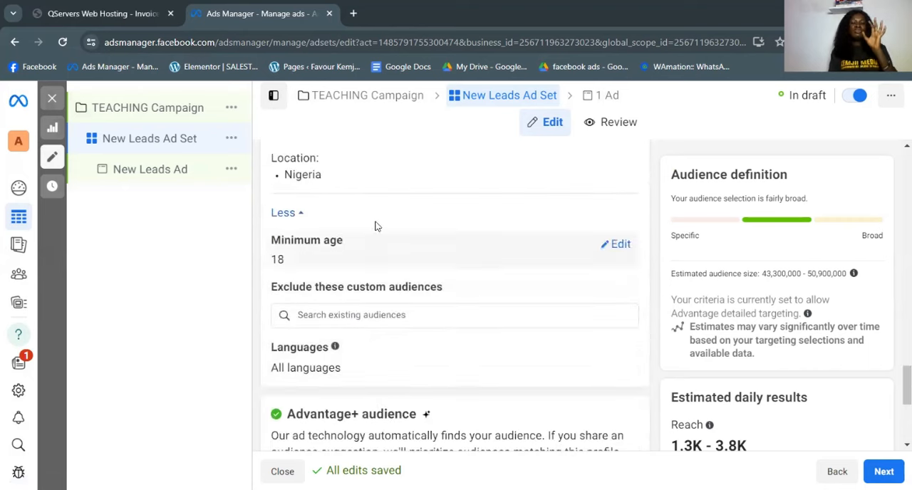
scroll(368, 246, "up", 3)
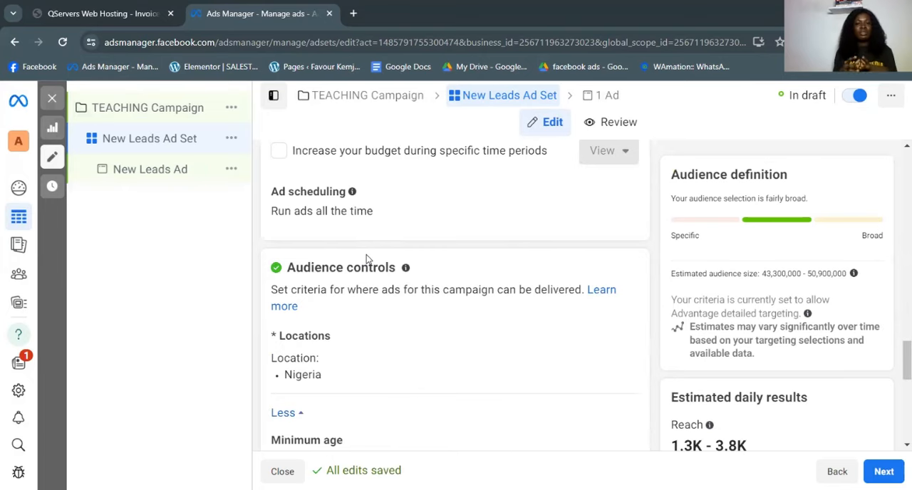
scroll(368, 260, "down", 3)
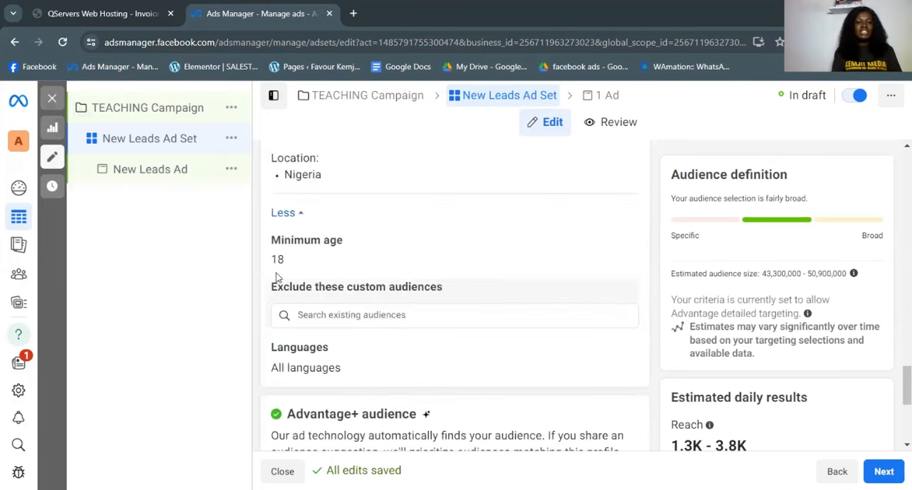
- Change the audience location from the whole country to Abuja, Federal Capital Territory, Nigeria
scroll(456, 228, "up", 2)
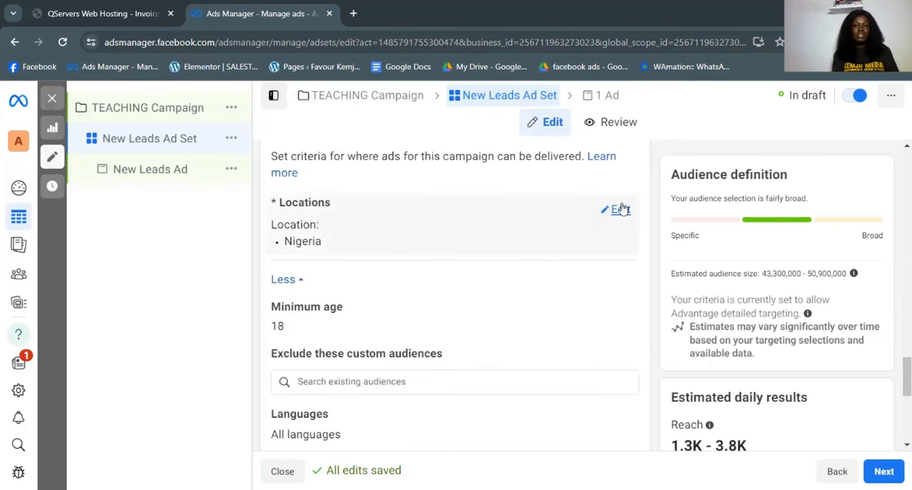
left_click(316, 238)
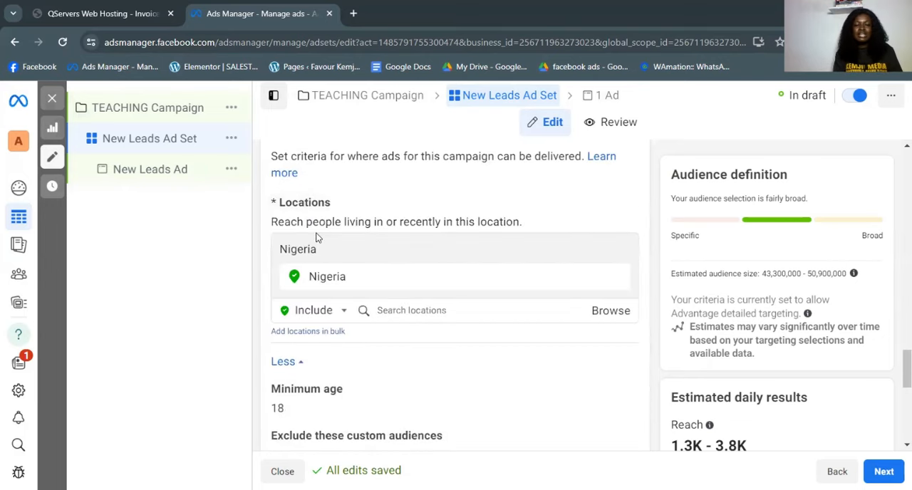
left_click(390, 310)
type("ABUJA")
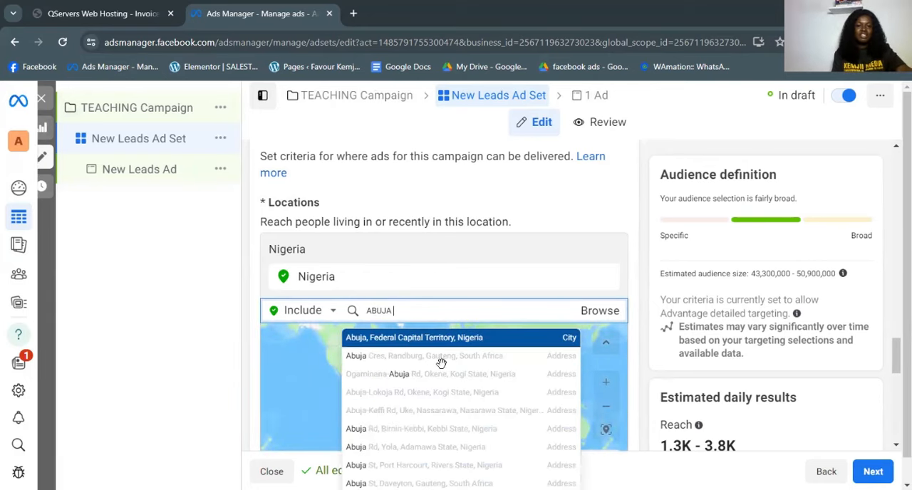
left_click(432, 338)
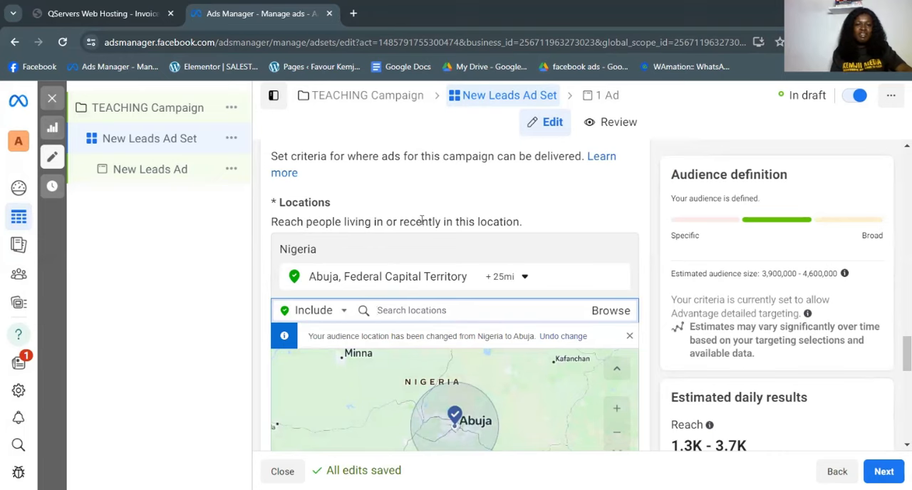
left_click(445, 232)
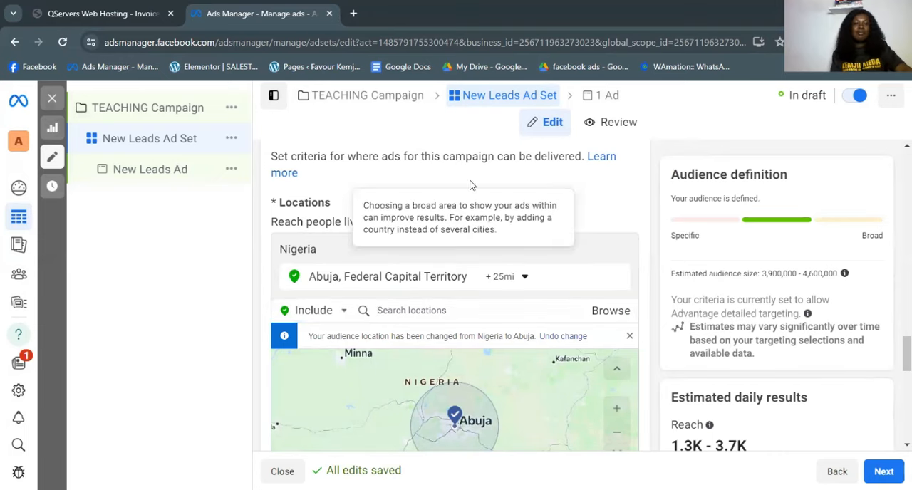
- Set the minimum age in the audience controls to 20
scroll(469, 227, "up", 2)
scroll(470, 227, "up", 1)
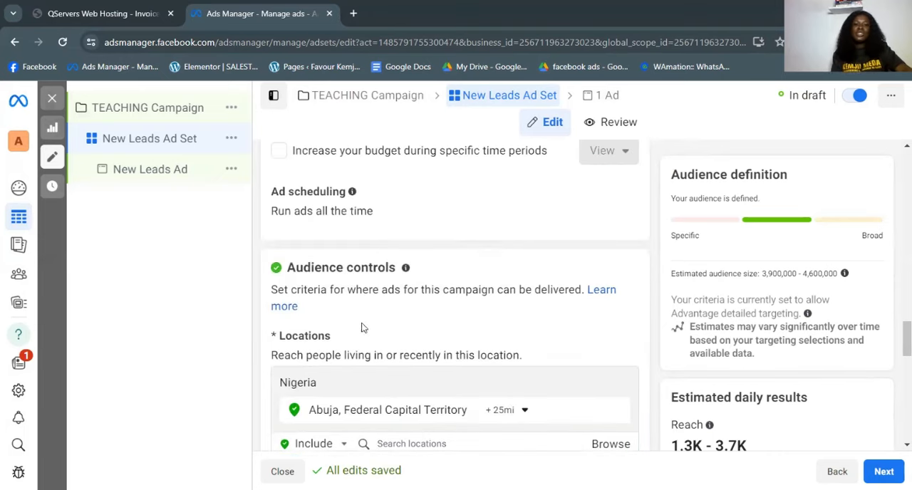
scroll(362, 299, "down", 2)
scroll(417, 318, "down", 5)
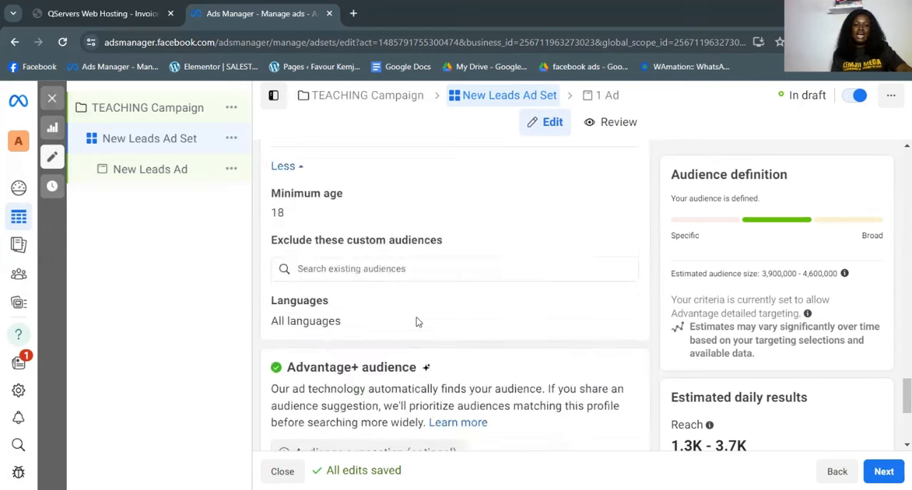
scroll(416, 332, "up", 2)
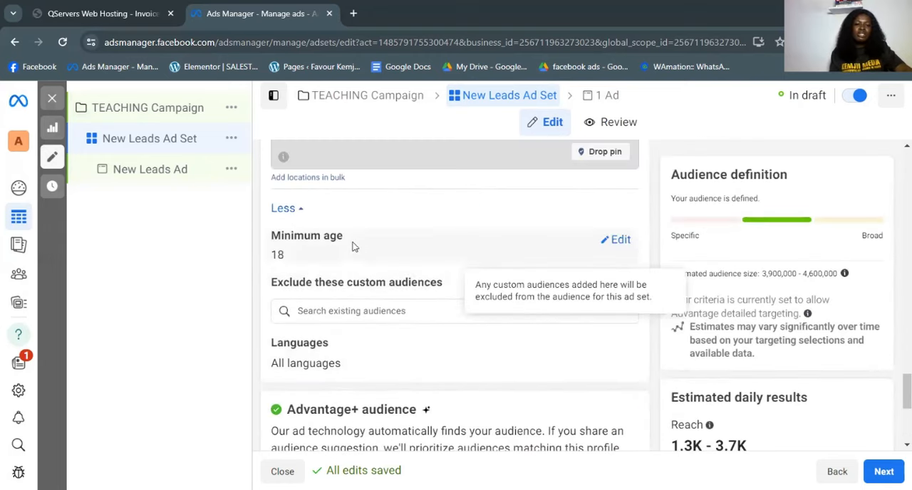
left_click(618, 240)
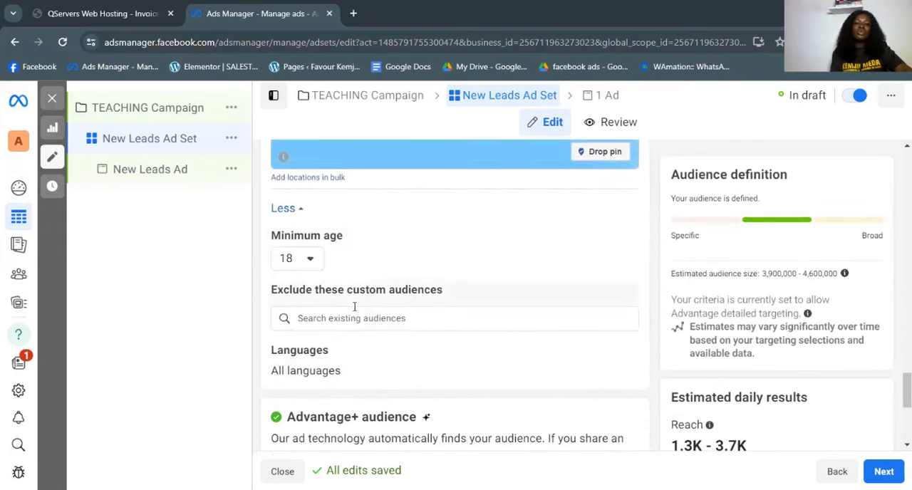
left_click(305, 260)
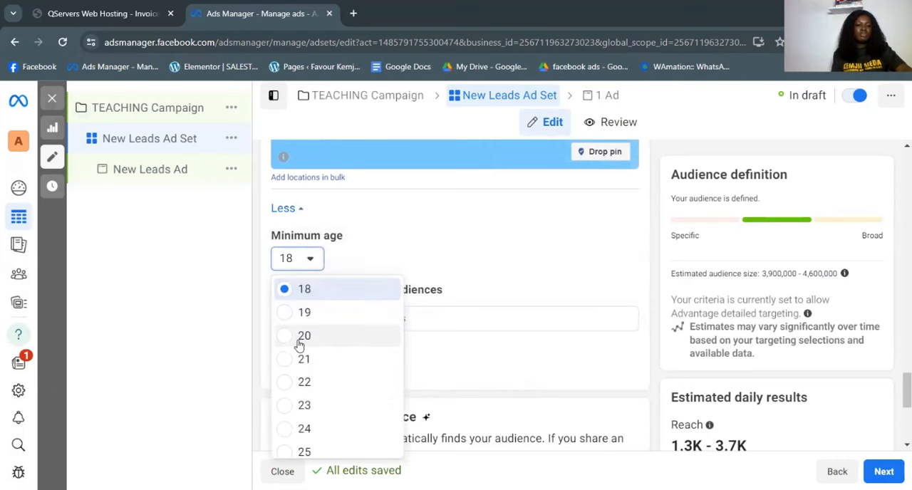
left_click(389, 335)
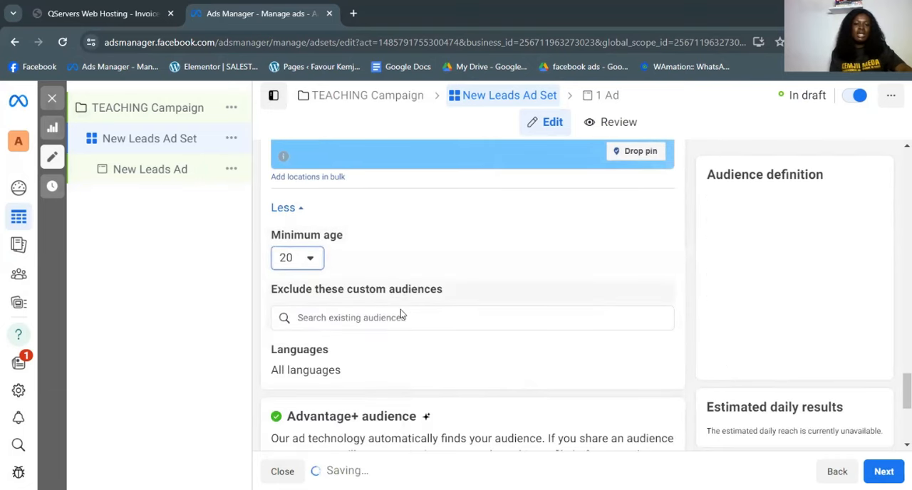
- Switch the ad set from Advantage+ audience to the original audience options and confirm using the original audience
scroll(437, 299, "down", 2)
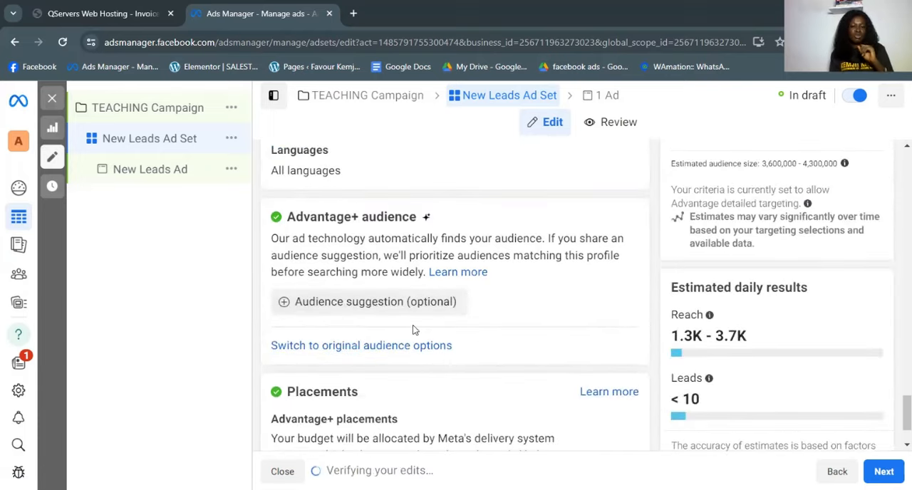
scroll(408, 387, "down", 1)
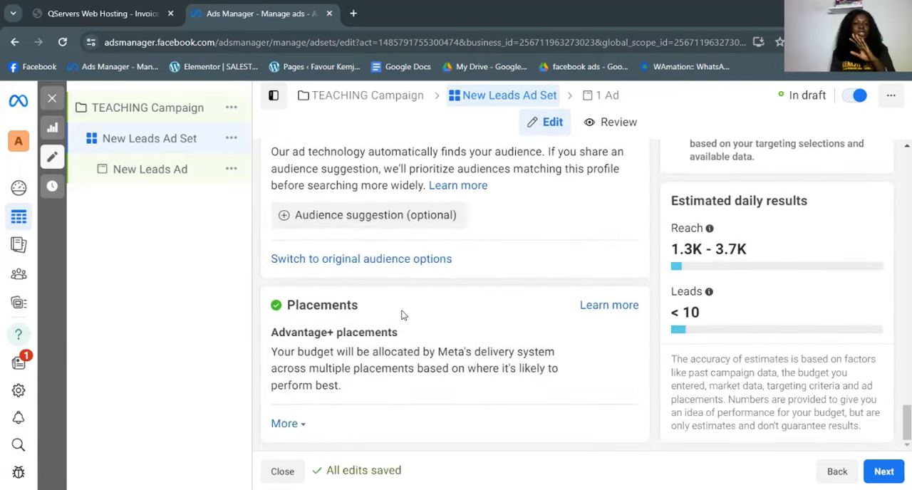
scroll(402, 335, "up", 2)
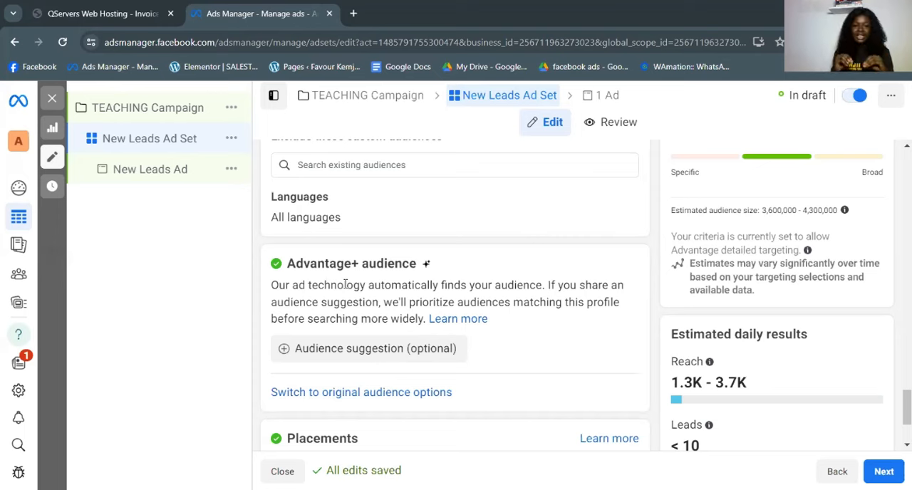
left_click(316, 392)
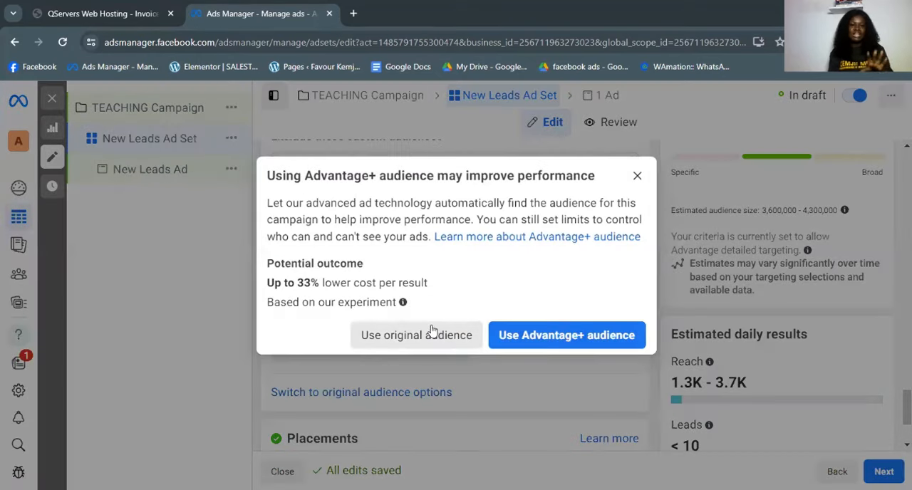
left_click(422, 337)
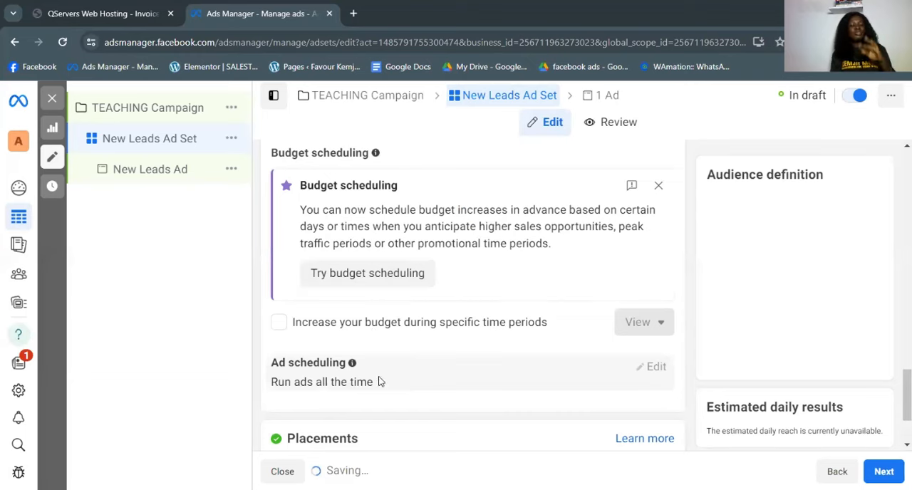
- Examine the original Audience section, including custom audiences, locations, age, gender, detailed targeting, languages and placements
scroll(388, 312, "down", 4)
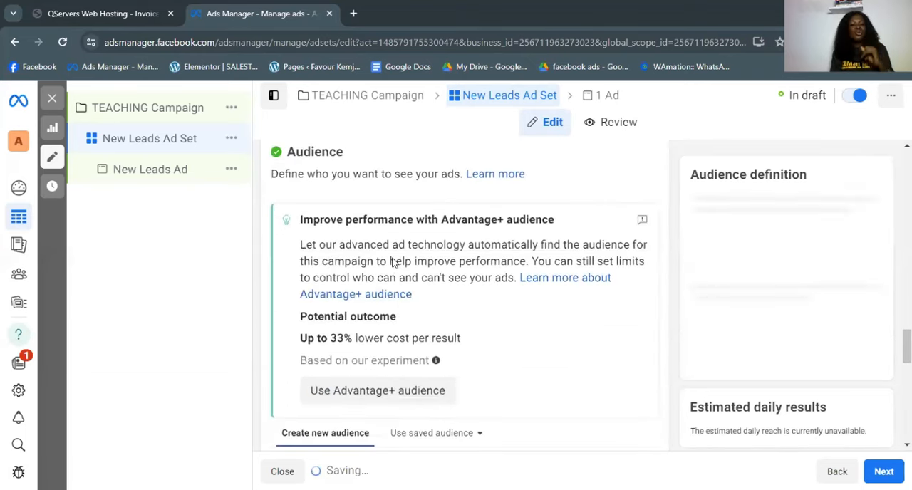
scroll(414, 306, "down", 10)
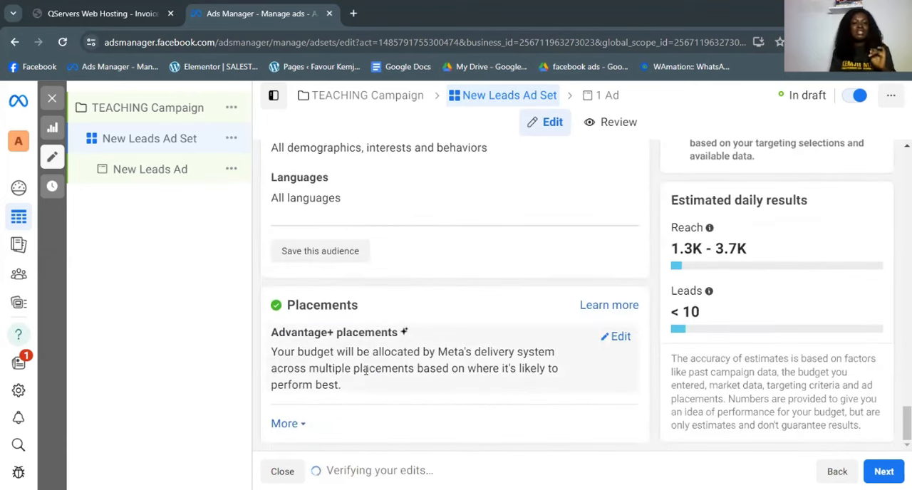
scroll(360, 388, "up", 5)
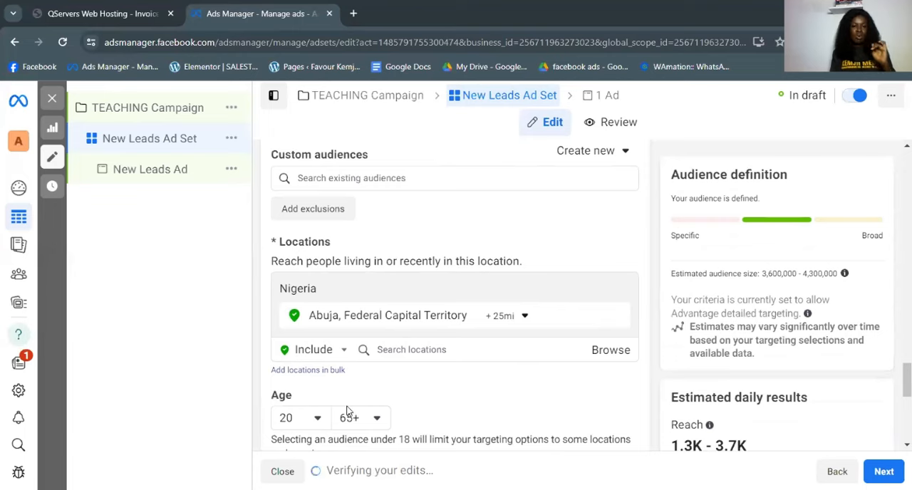
scroll(477, 217, "up", 1)
scroll(301, 261, "down", 3)
mouse_move(299, 261)
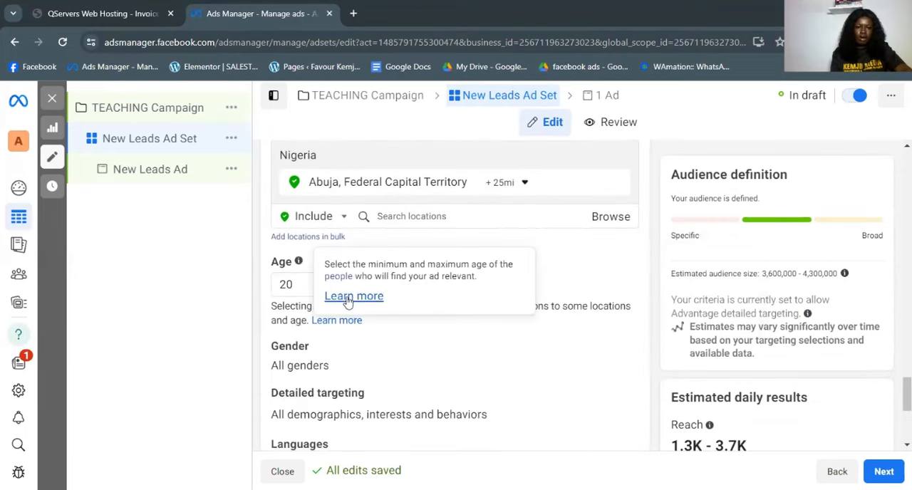
scroll(310, 391, "down", 1)
scroll(399, 285, "up", 1)
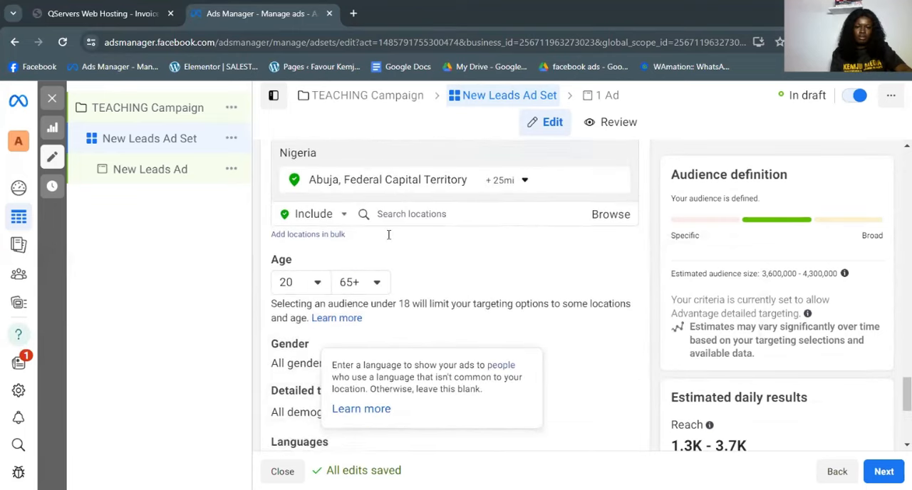
scroll(389, 234, "up", 4)
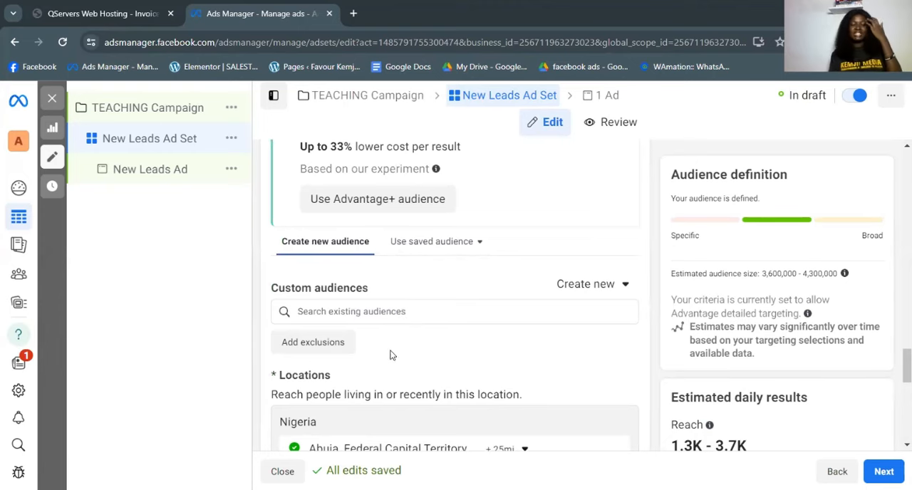
scroll(489, 358, "up", 4)
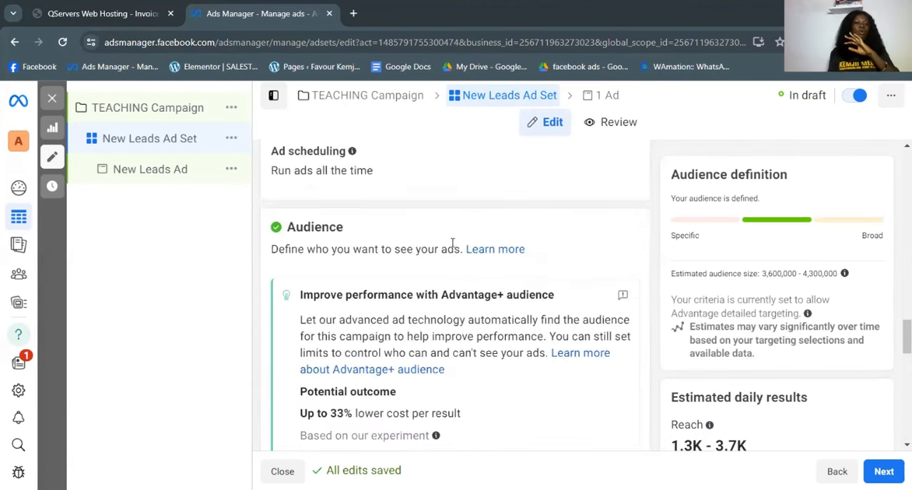
- Set the maximum age of the audience to 50
scroll(471, 261, "down", 6)
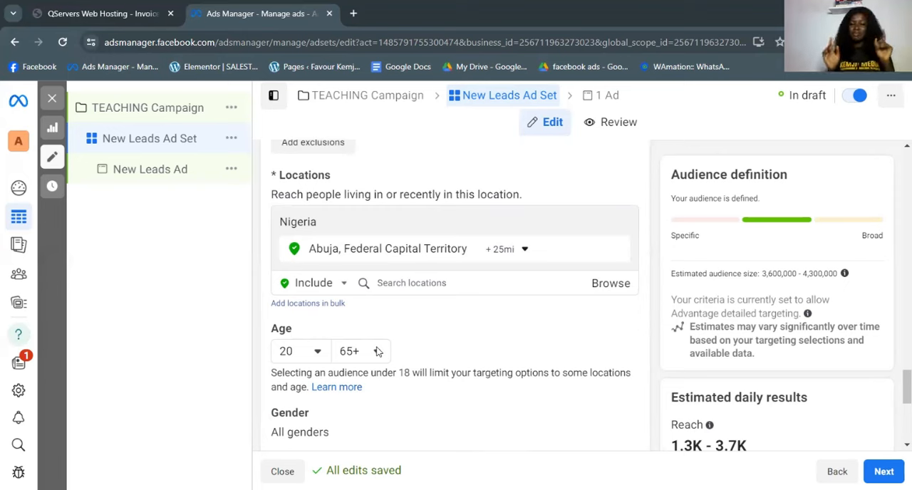
scroll(378, 351, "down", 1)
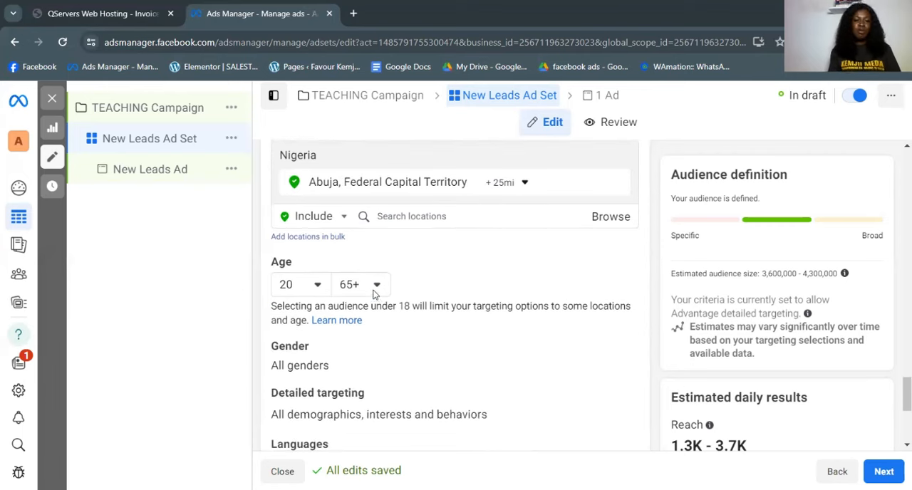
left_click(377, 294)
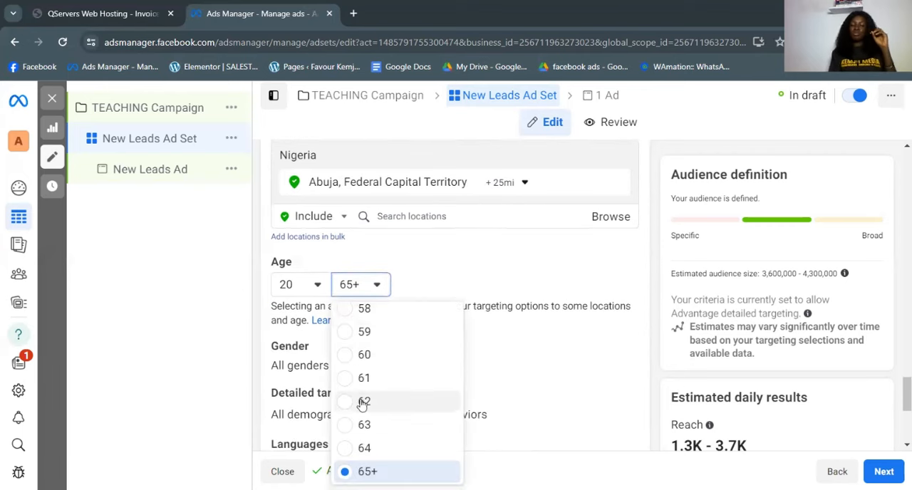
scroll(360, 420, "up", 4)
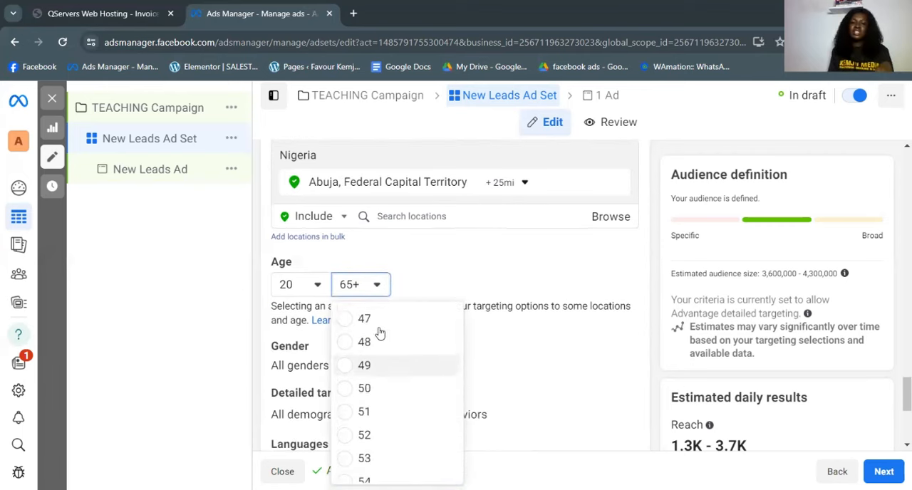
left_click(348, 389)
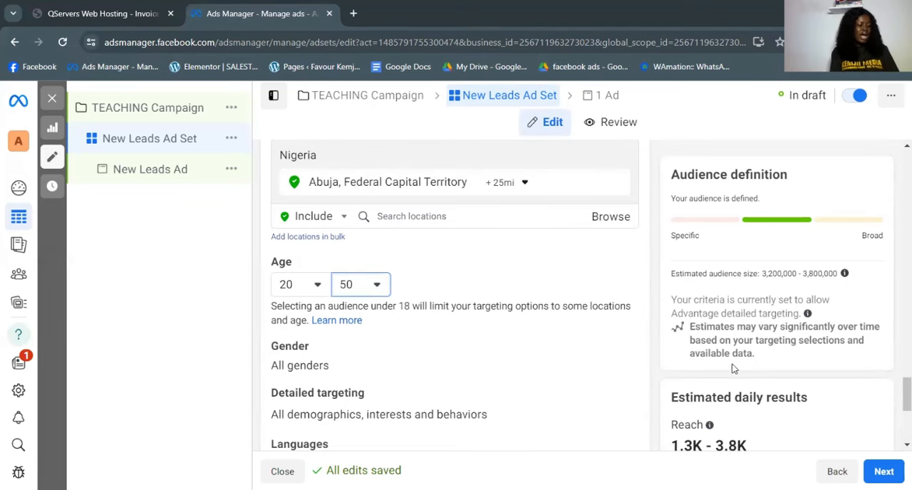
- Open the audience's gender setting for editing and select All
scroll(413, 314, "down", 2)
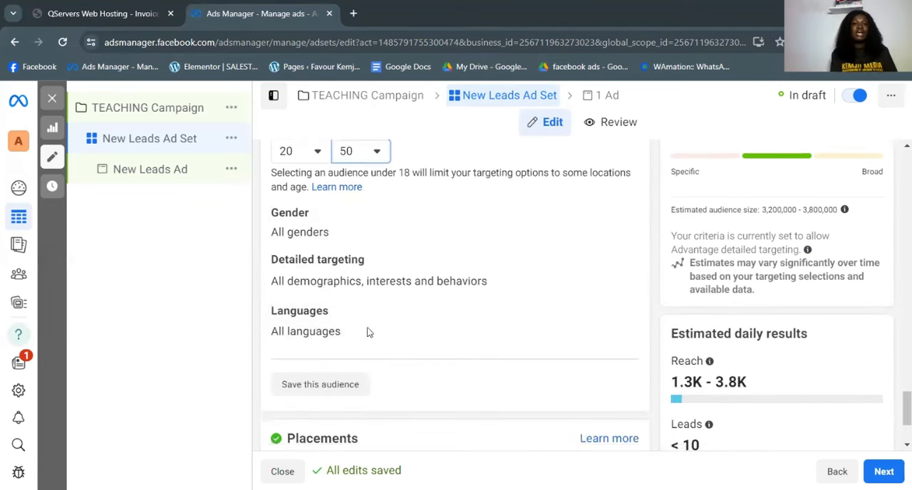
left_click(616, 219)
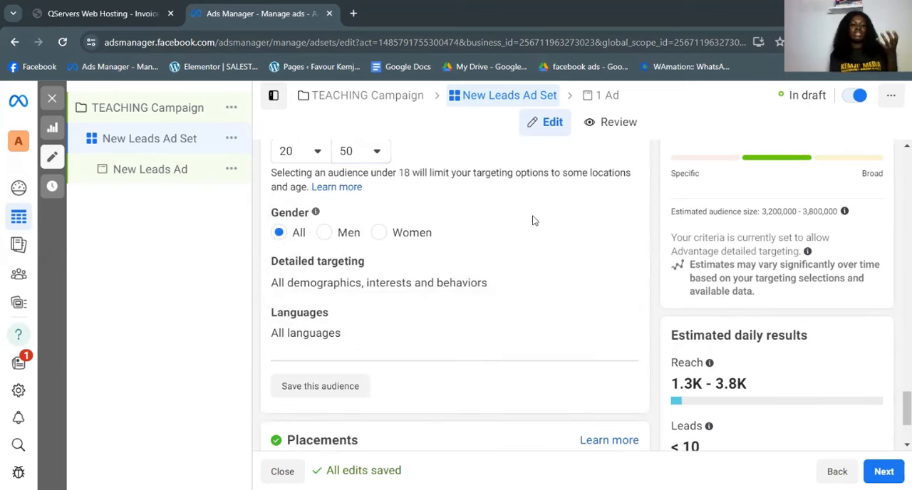
left_click(280, 234)
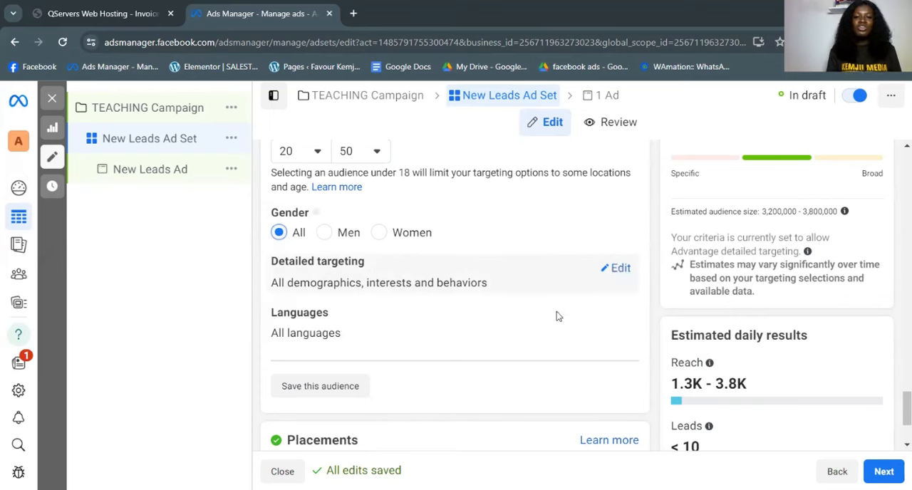
- Open detailed targeting for editing and add the travel behavior "Frequent international travelers" to the included audience
left_click(343, 282)
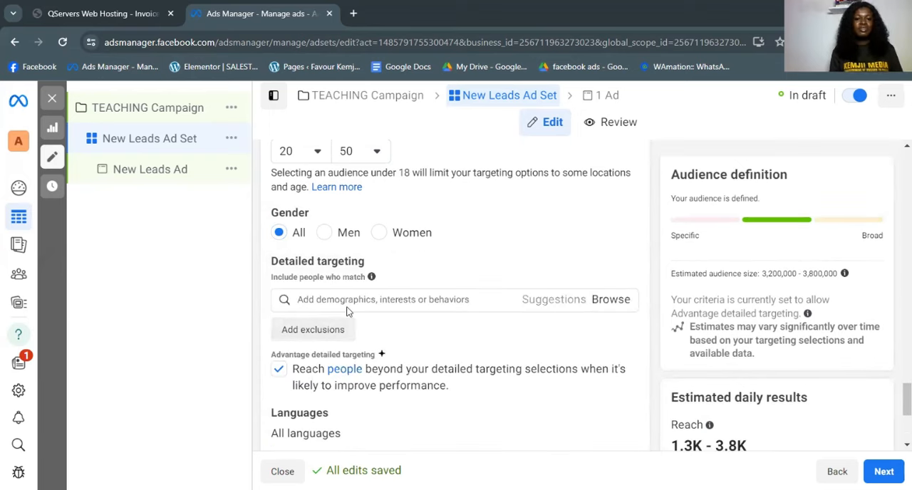
left_click(346, 299)
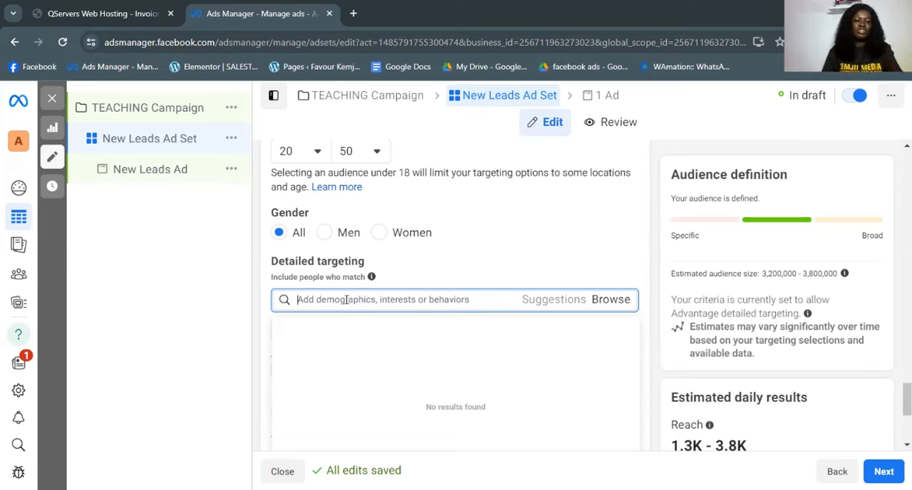
type("FREQU")
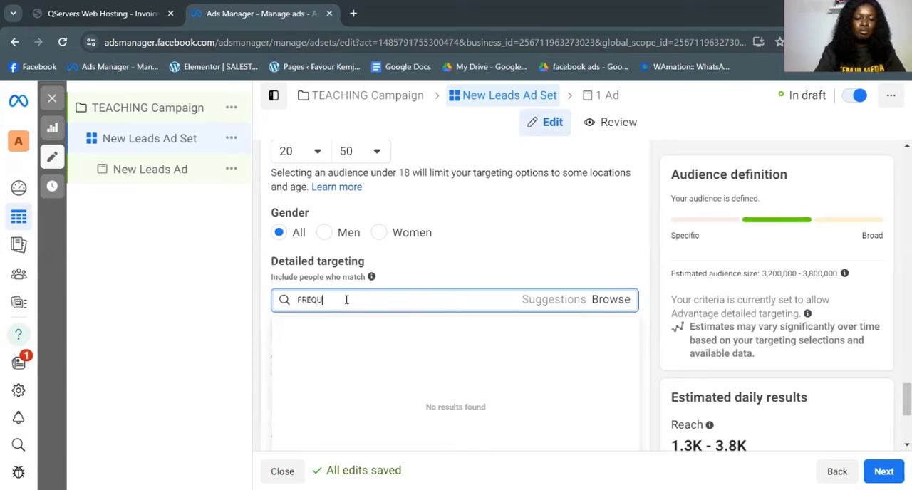
type("ENT")
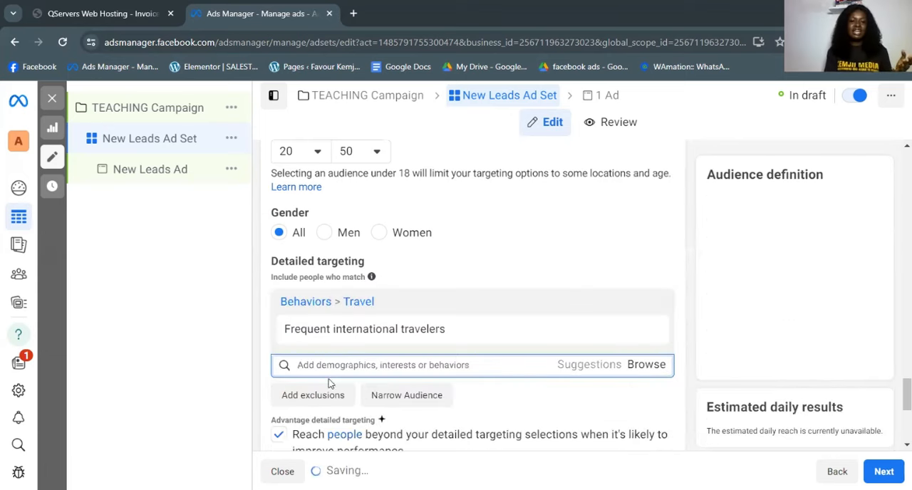
left_click(322, 374)
mouse_move(324, 328)
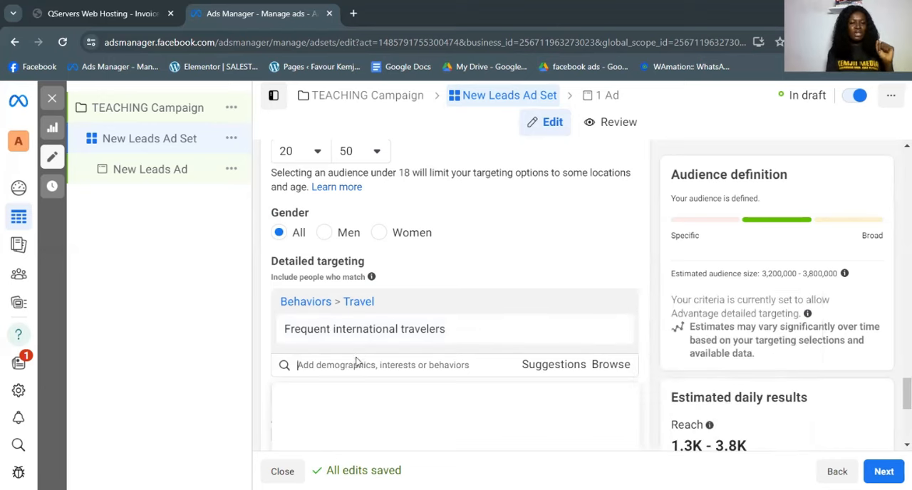
- Search detailed targeting for Samsung and add the "Owns: Galaxy S9+" device behavior
scroll(356, 381, "down", 1)
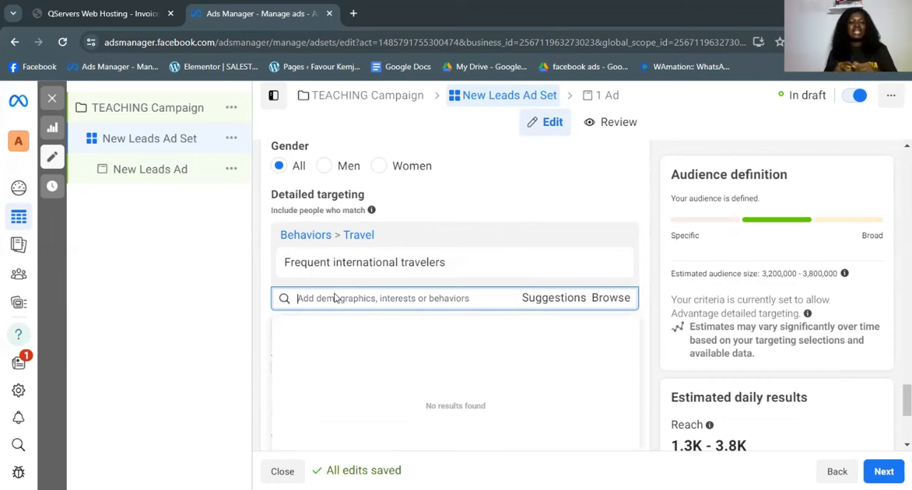
type("SAMSUNG")
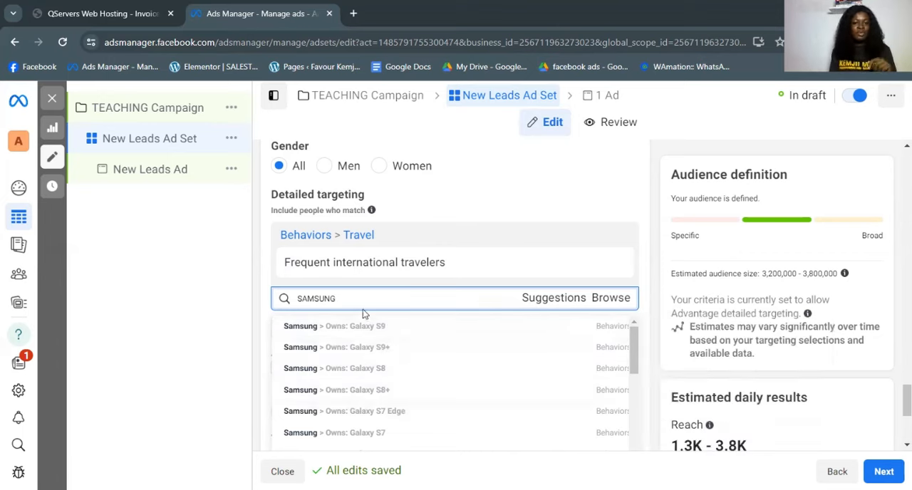
scroll(378, 378, "down", 3)
scroll(376, 387, "up", 3)
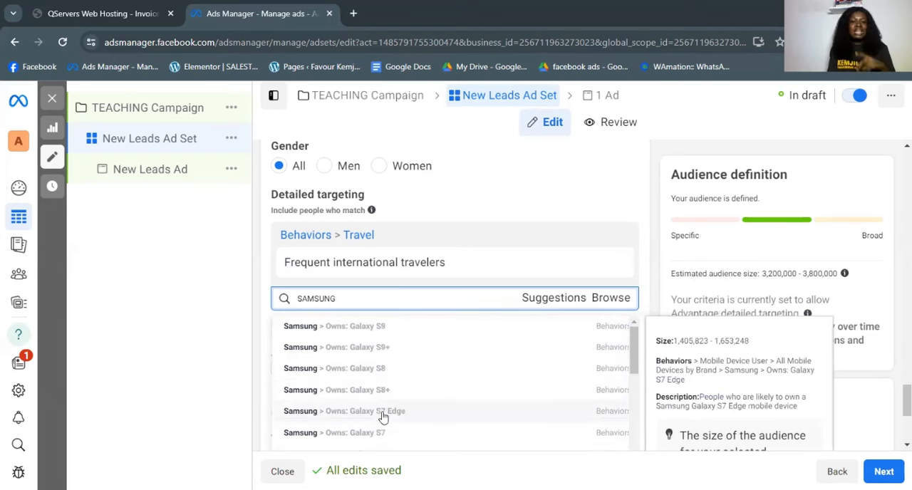
left_click(398, 351)
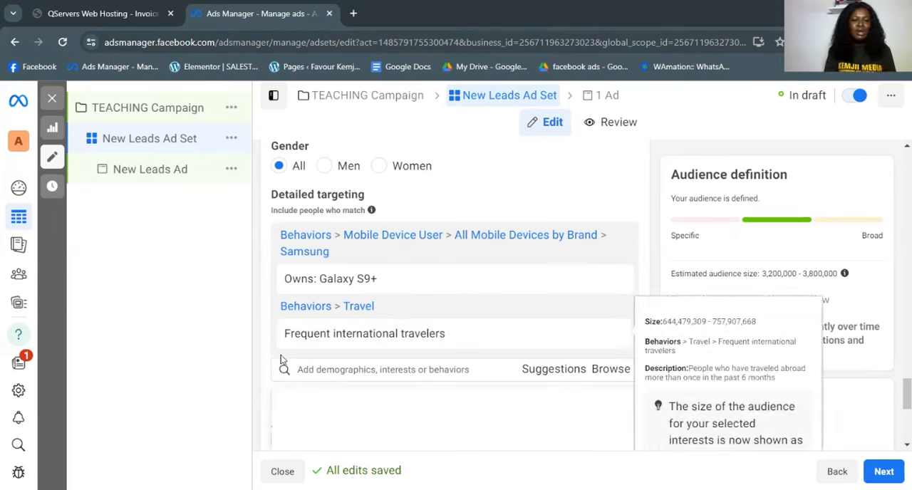
- Search detailed targeting for iPhone and add the "Recently Detected Iphone 14 Devices" behavior
left_click(309, 365)
type("IPHINE")
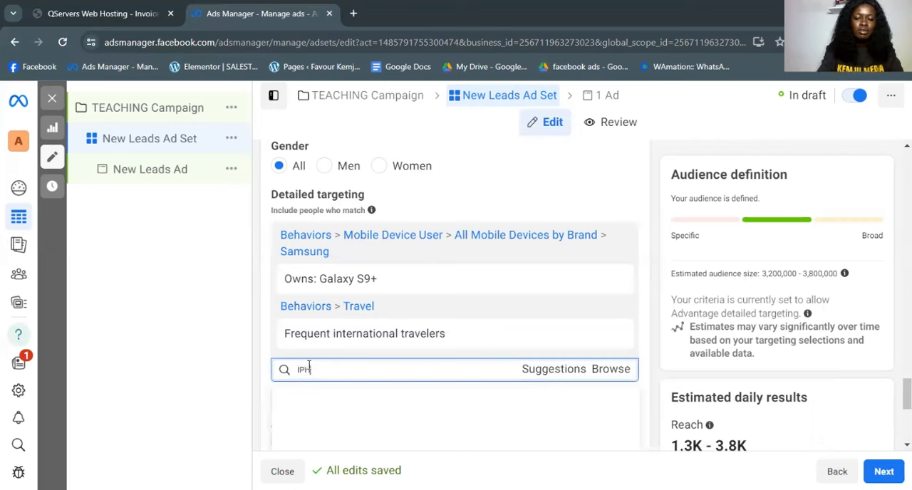
key("BackSpace")
key("BackSpace")
key("BackSpace")
type("ONE")
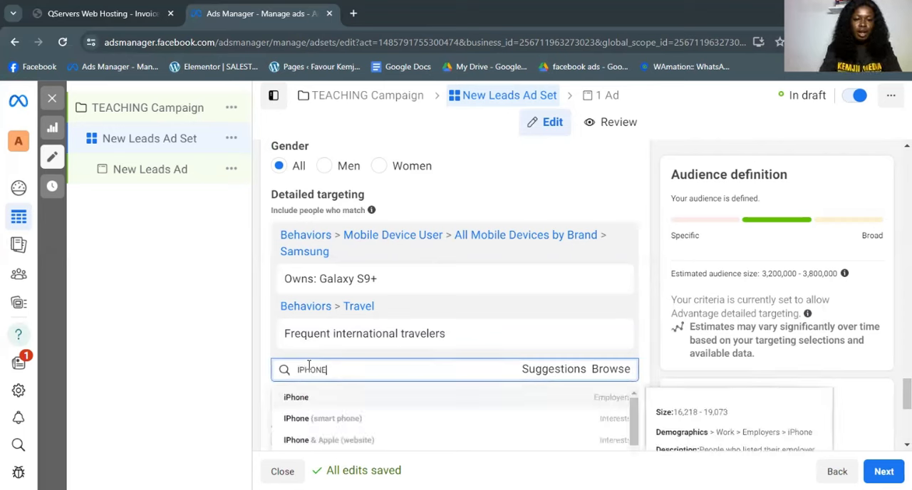
scroll(360, 366, "down", 2)
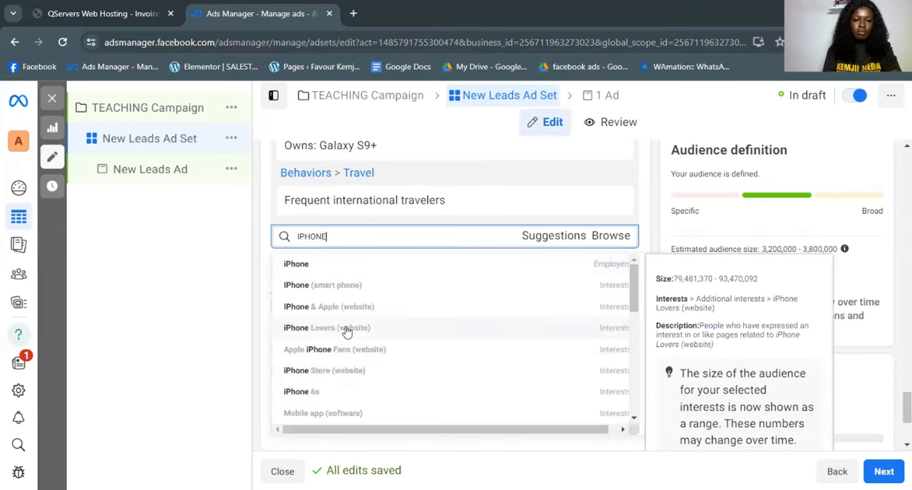
scroll(347, 330, "down", 2)
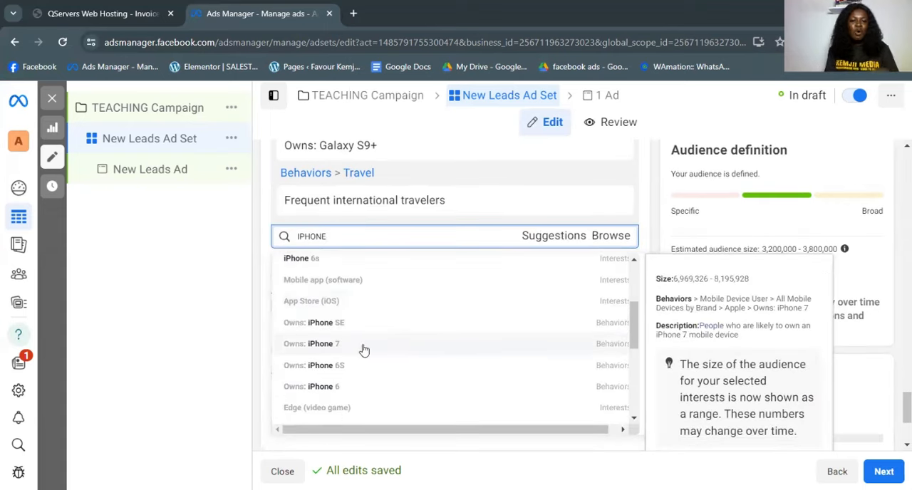
scroll(358, 346, "down", 2)
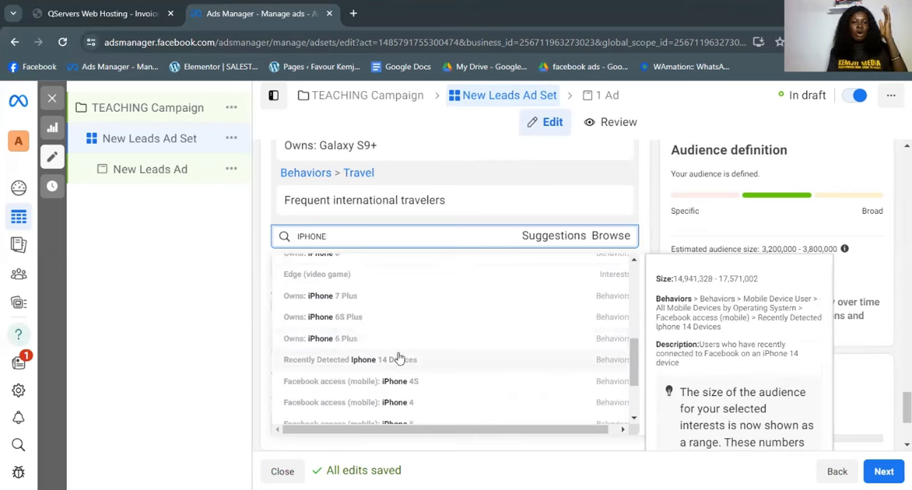
scroll(399, 357, "down", 2)
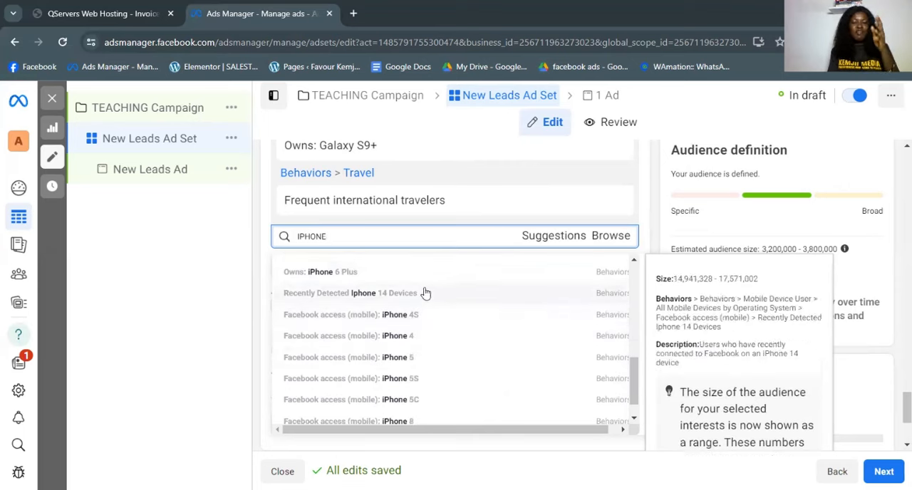
scroll(428, 364, "down", 1)
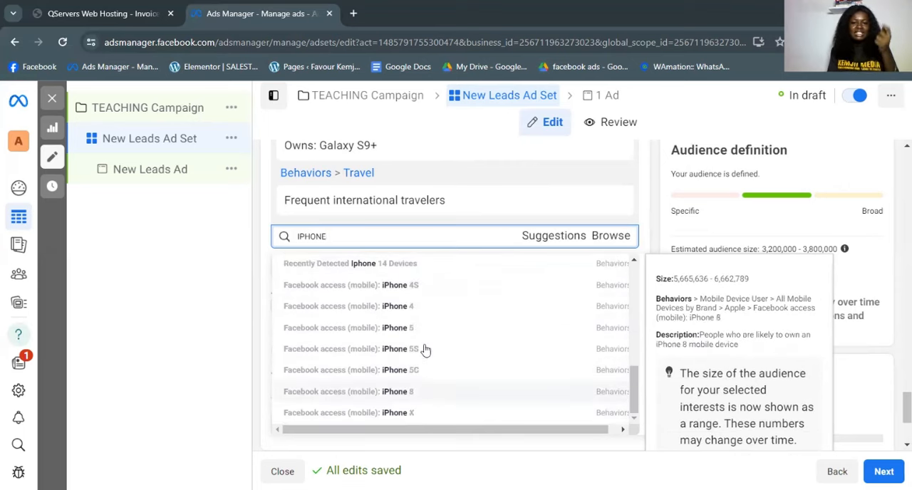
scroll(428, 389, "up", 4)
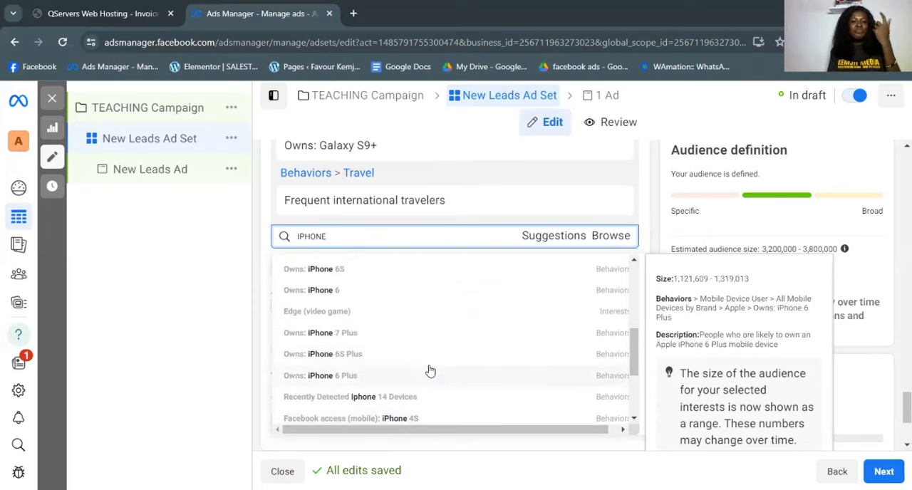
scroll(421, 368, "down", 2)
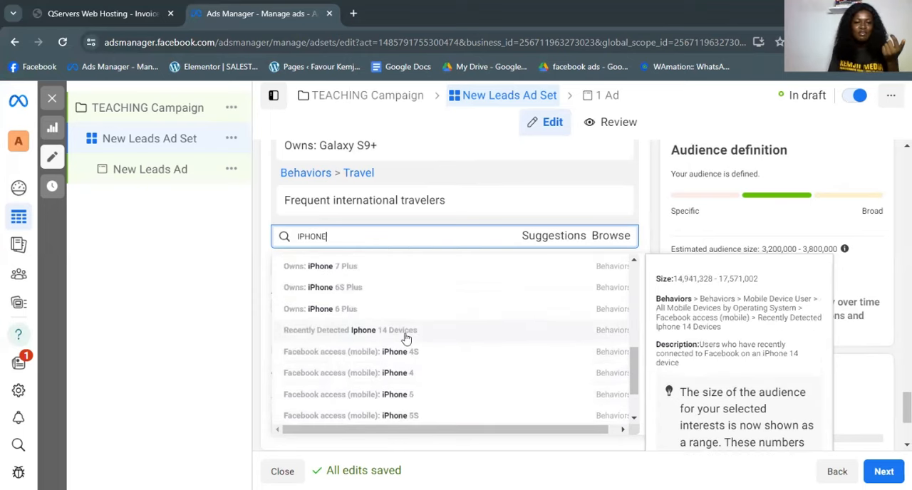
left_click(408, 330)
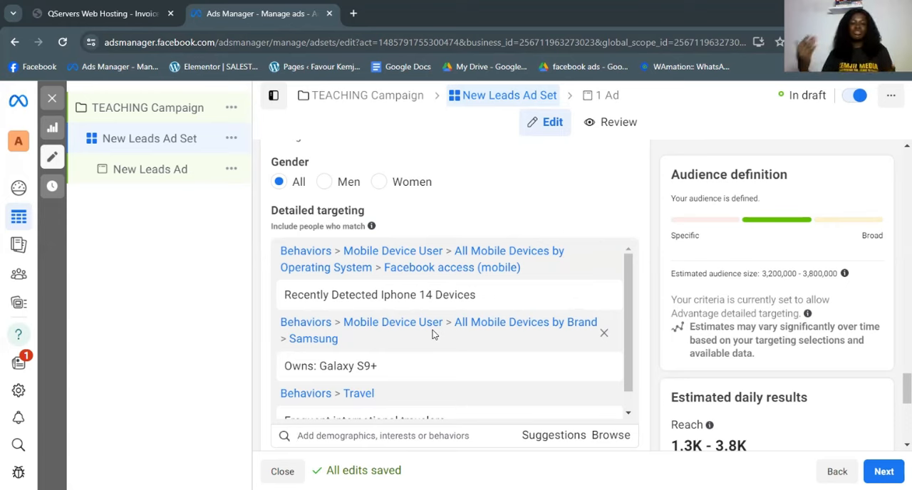
- Search detailed targeting for engaged shopper and add the "Engaged Shoppers" purchase behavior
scroll(459, 295, "down", 2)
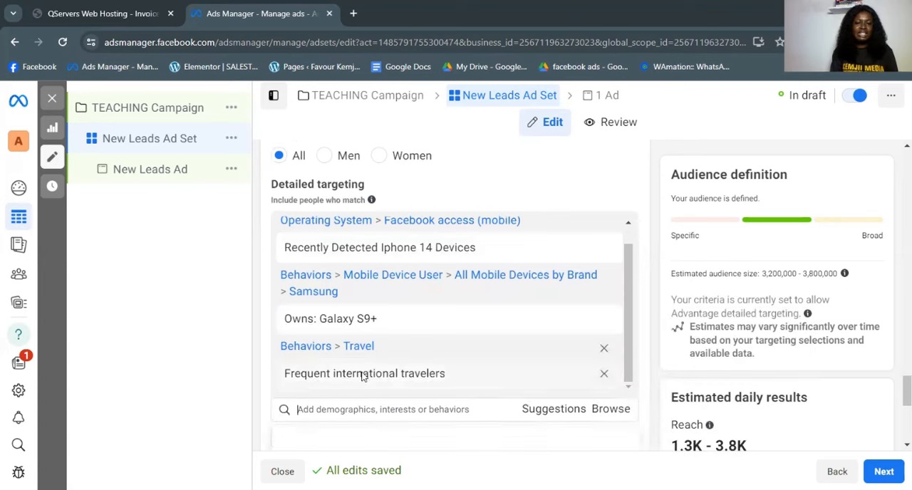
scroll(364, 376, "down", 2)
left_click(350, 302)
type("EN")
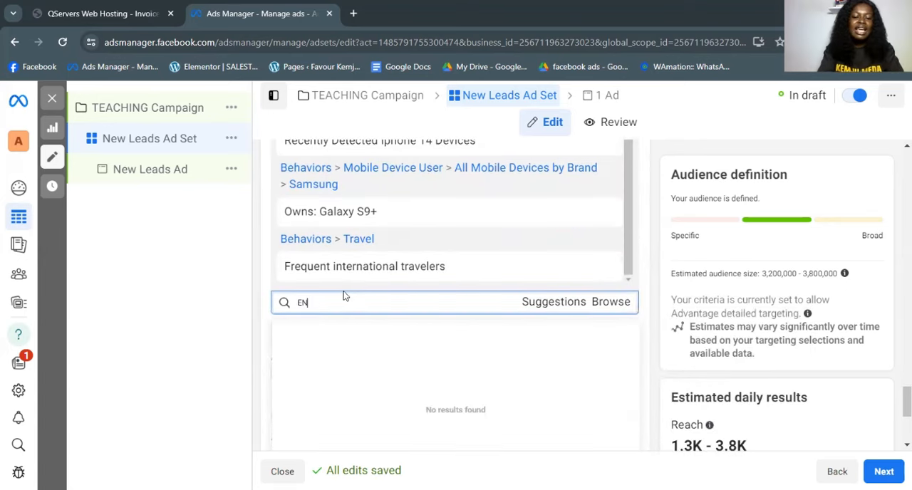
type("GAGED SHOPPER")
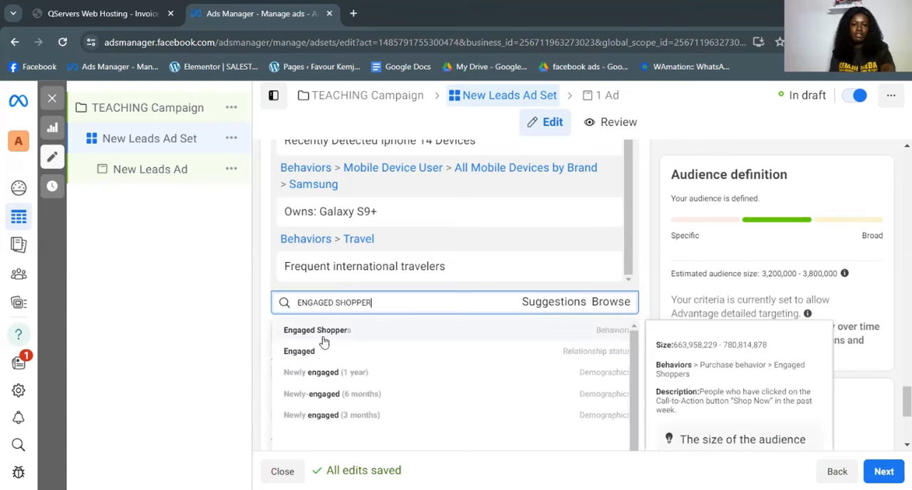
left_click(337, 337)
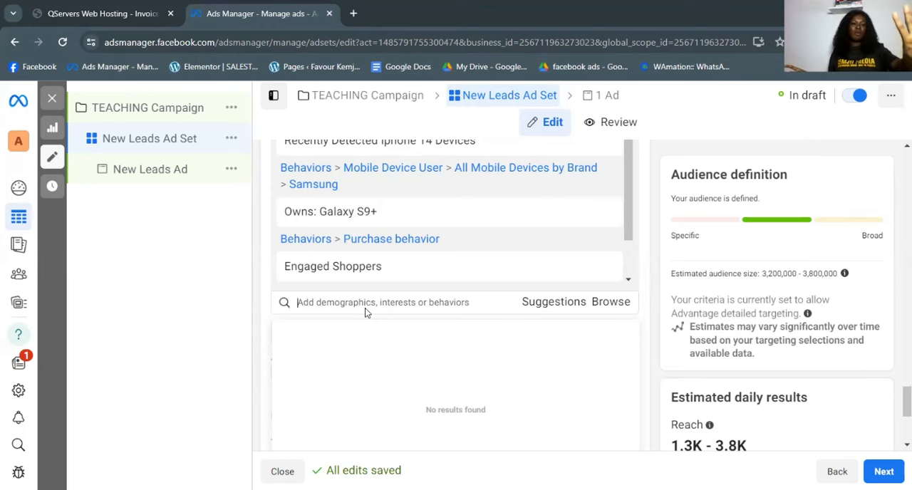
- Search detailed targeting for FACEBOOK PAYMENT and add the "Facebook Payments users (30 days)" behavior
left_click(290, 303)
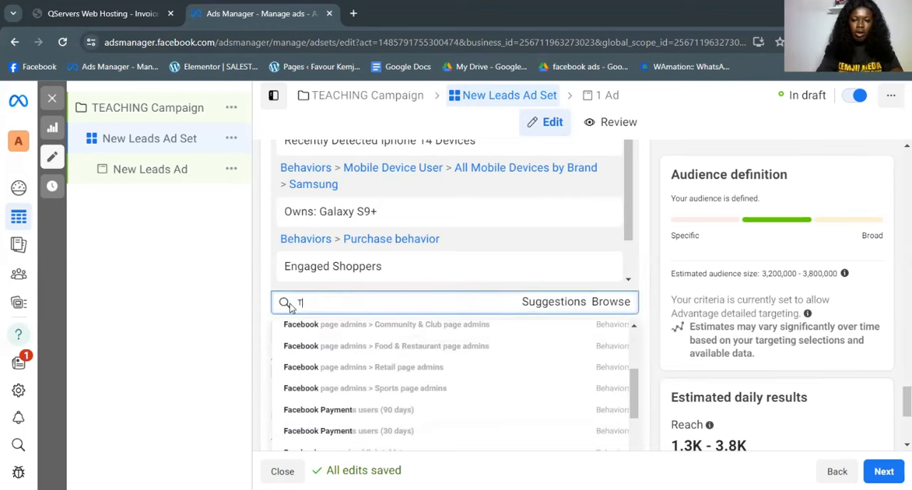
type("T")
key("BackSpace")
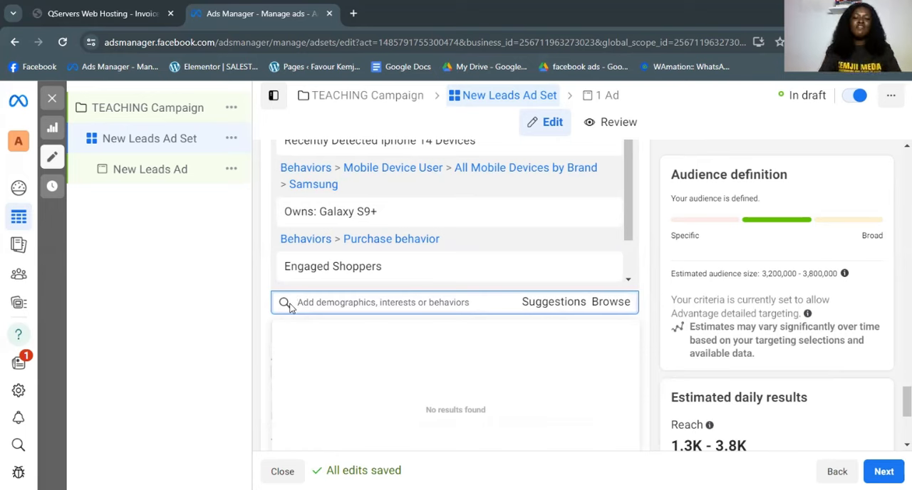
type("fACE")
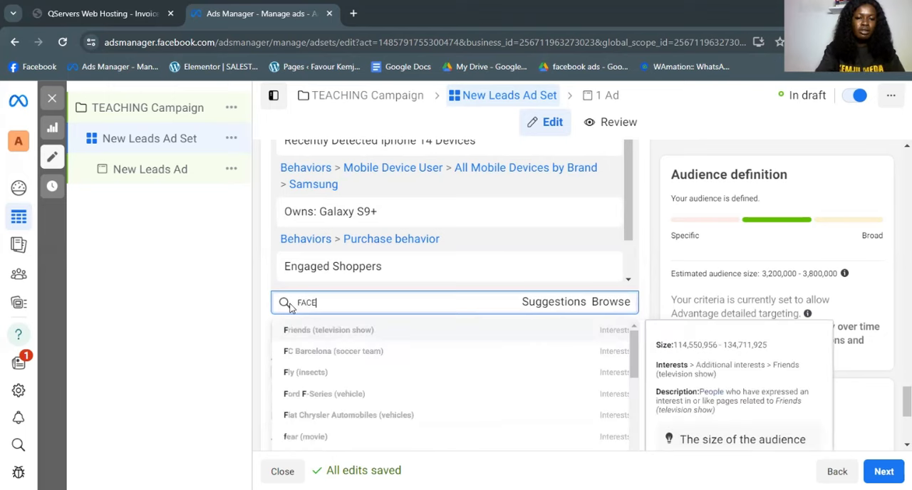
type("BOOK PAYMENT")
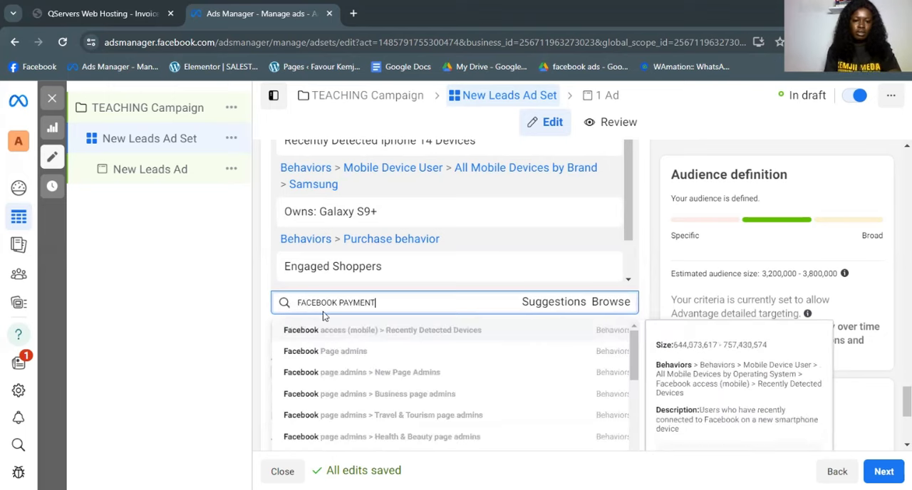
scroll(353, 424, "down", 3)
scroll(350, 419, "down", 2)
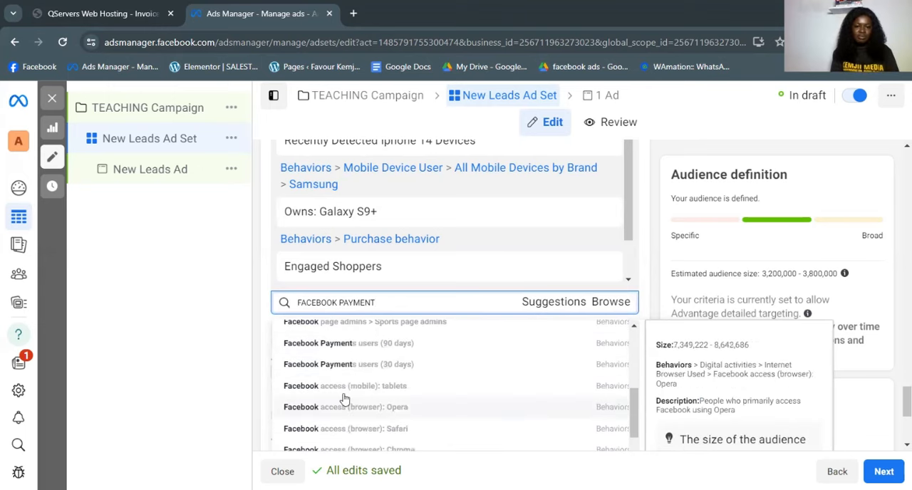
scroll(399, 357, "up", 3)
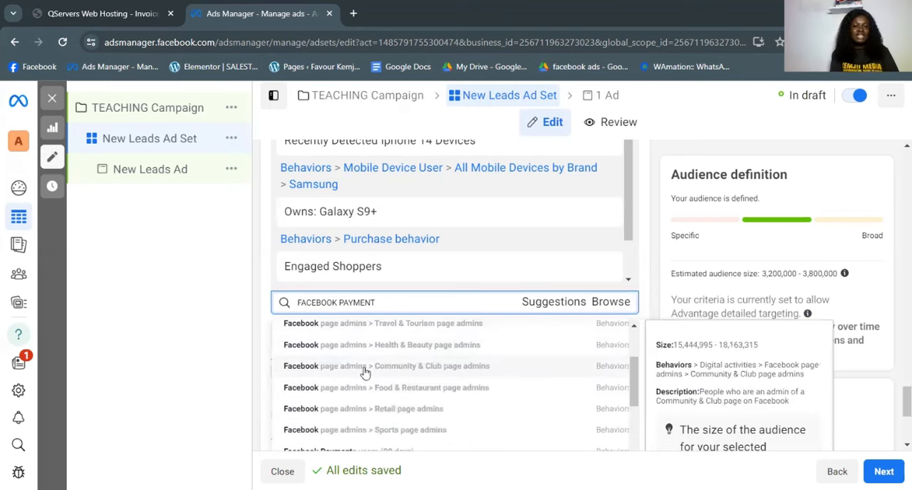
scroll(378, 420, "down", 2)
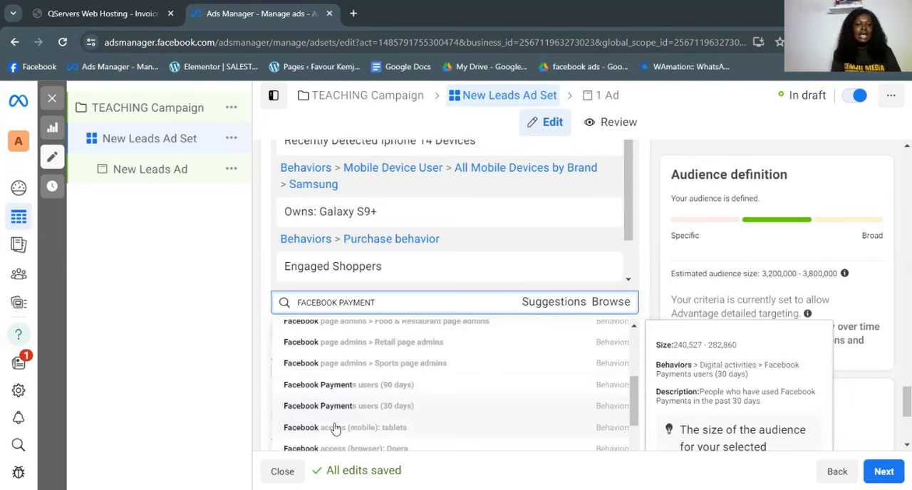
left_click(386, 416)
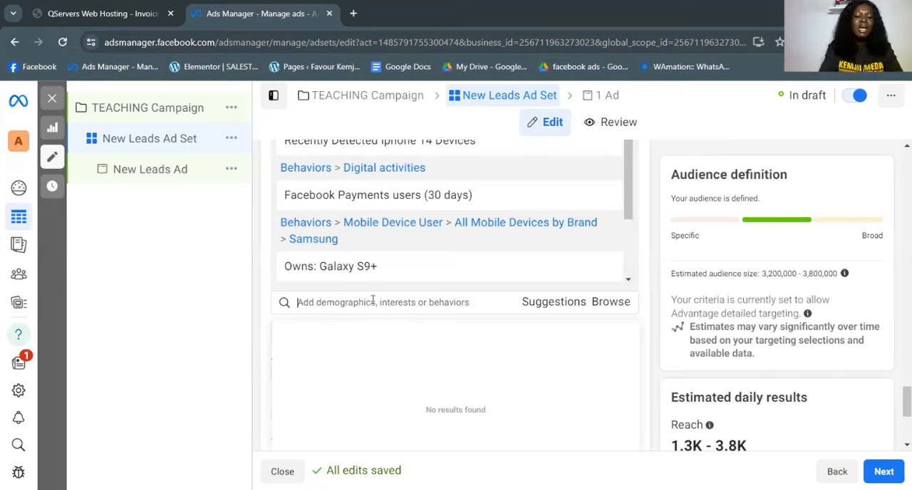
- Search detailed targeting for FACEBOOK PAGE and add the "Facebook Page admins" behavior
type("FACEBOOK PAGE")
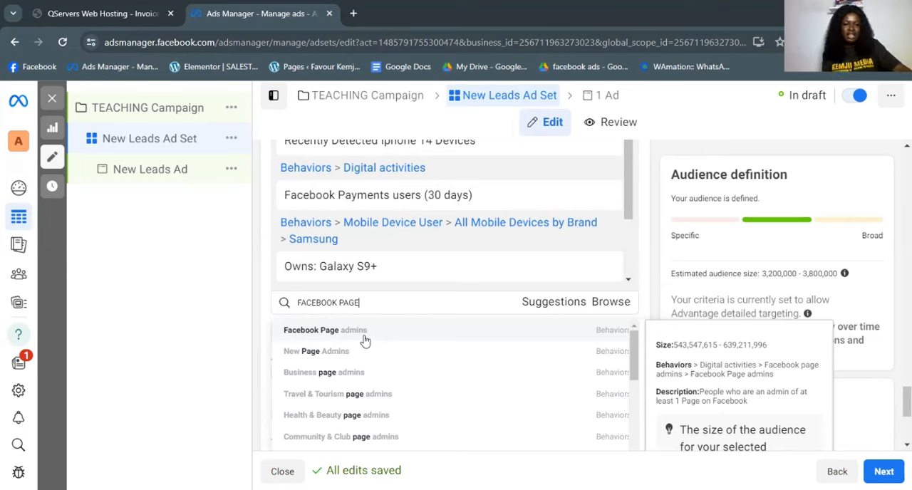
scroll(328, 399, "down", 2)
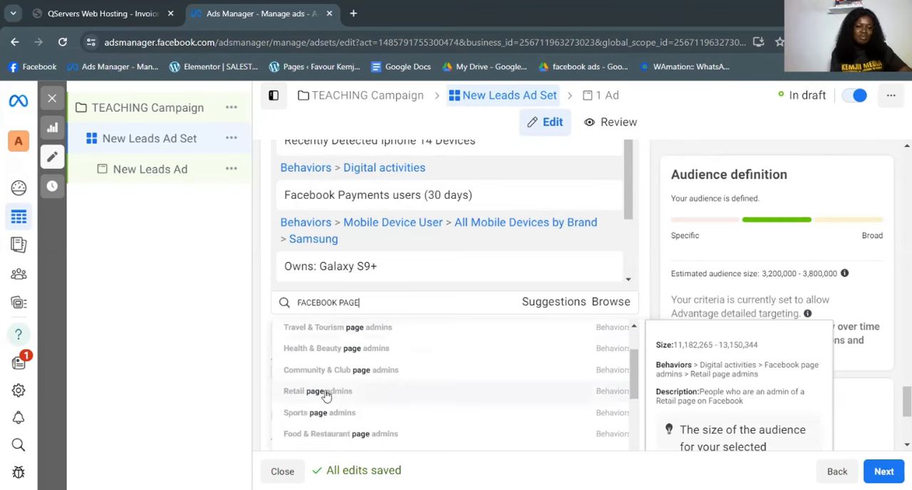
scroll(387, 407, "down", 3)
scroll(374, 389, "up", 1)
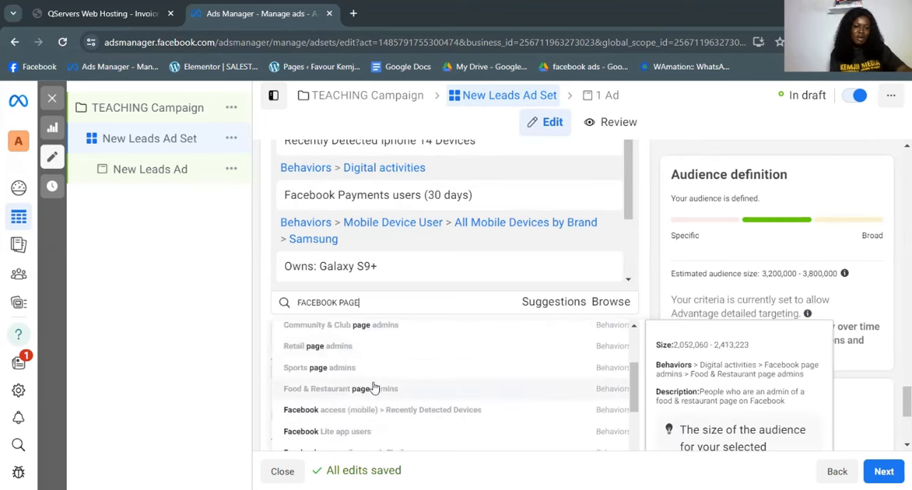
scroll(377, 411, "up", 1)
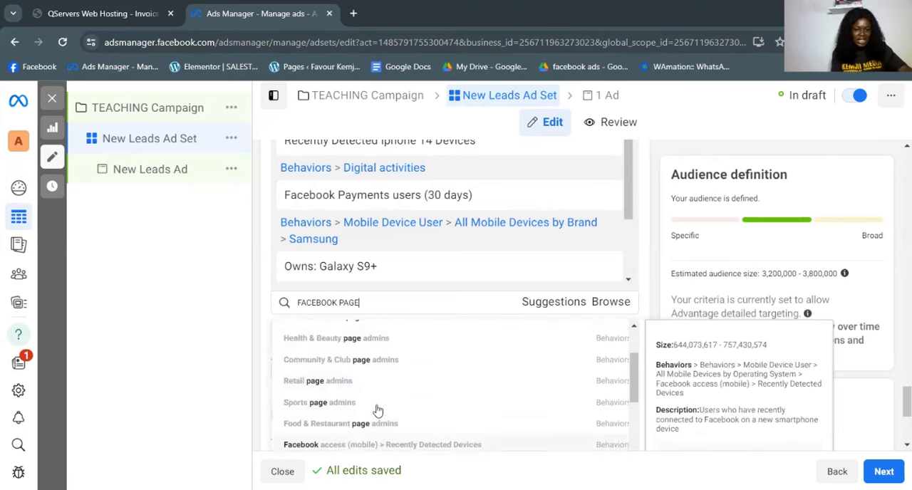
scroll(364, 384, "up", 3)
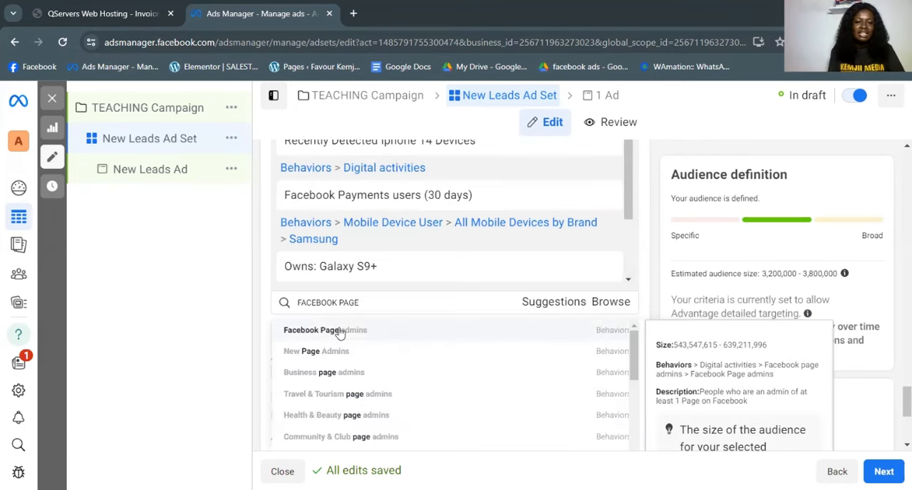
left_click(340, 331)
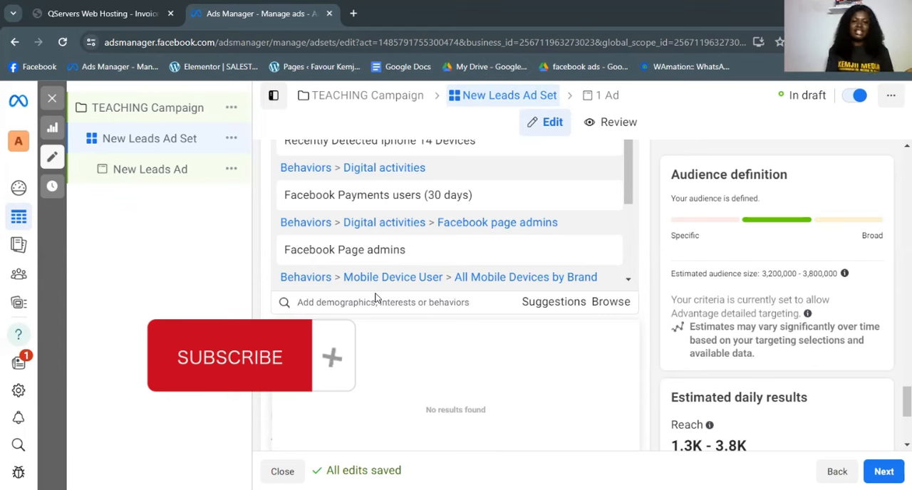
- Switch the ad set's placements from Advantage+ to manual placements and continue to the ad's settings
scroll(635, 277, "down", 3)
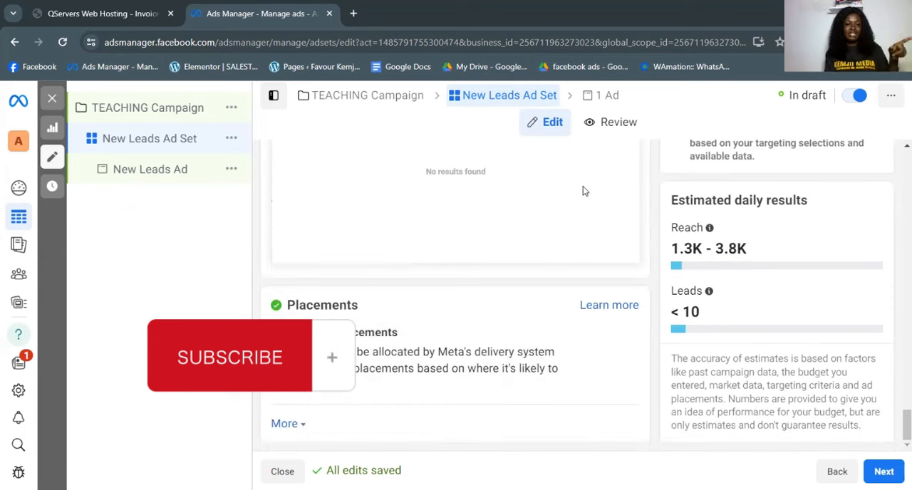
mouse_move(481, 364)
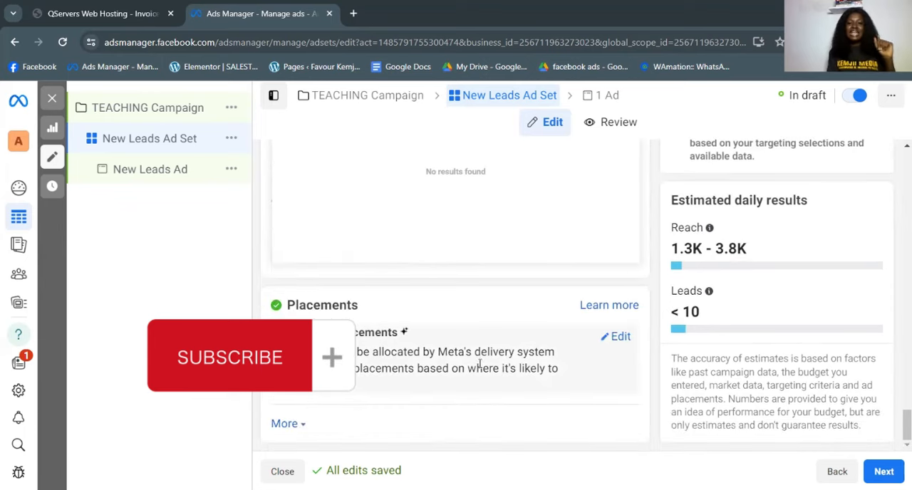
left_click(619, 337)
scroll(306, 371, "down", 1)
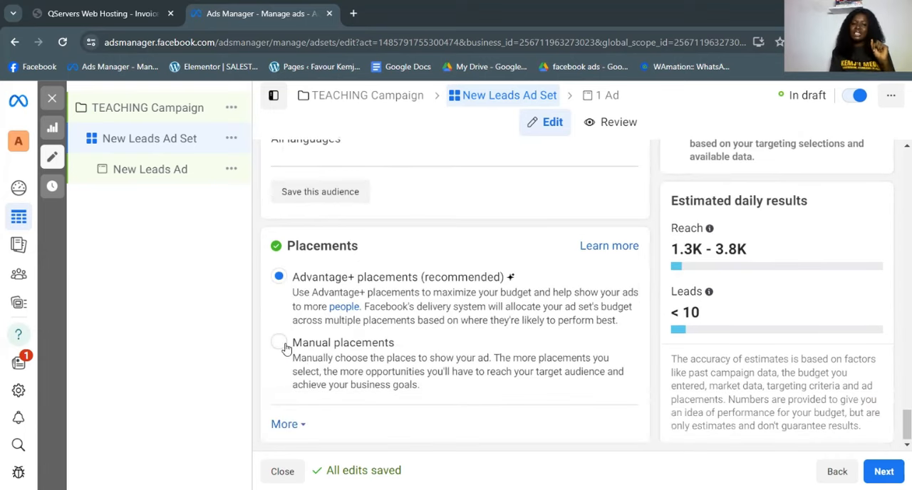
left_click(285, 346)
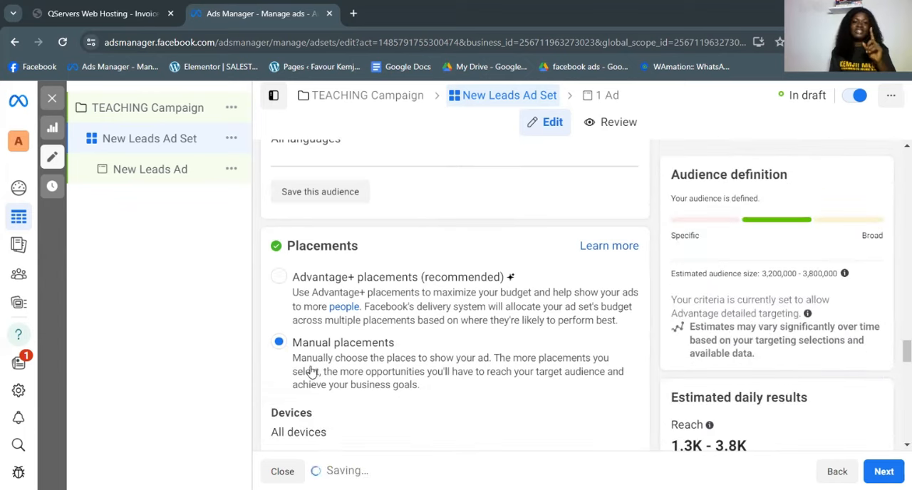
scroll(372, 377, "down", 3)
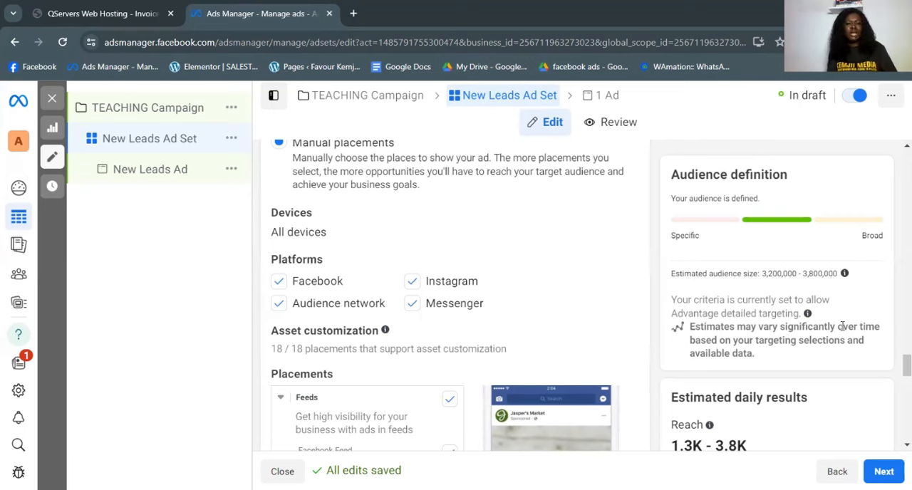
left_click(884, 472)
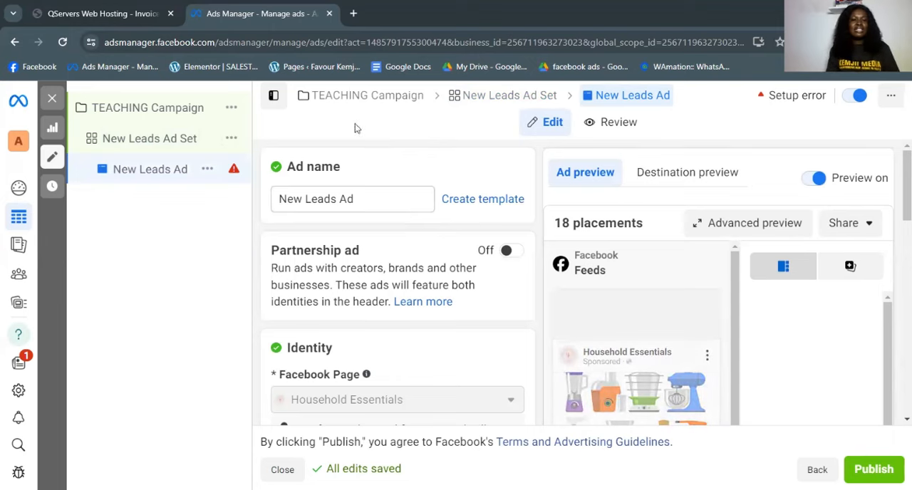
- Look through the new leads ad's settings, from identity and ad setup to call to action, Advantage+ creative and tracking
scroll(363, 285, "down", 6)
scroll(354, 275, "down", 3)
scroll(342, 283, "up", 6)
scroll(341, 275, "down", 6)
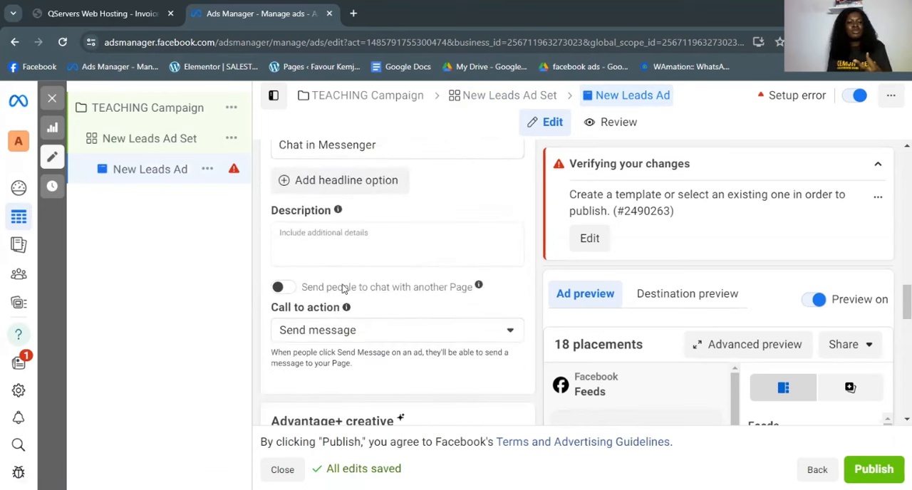
scroll(342, 287, "down", 3)
scroll(332, 327, "down", 5)
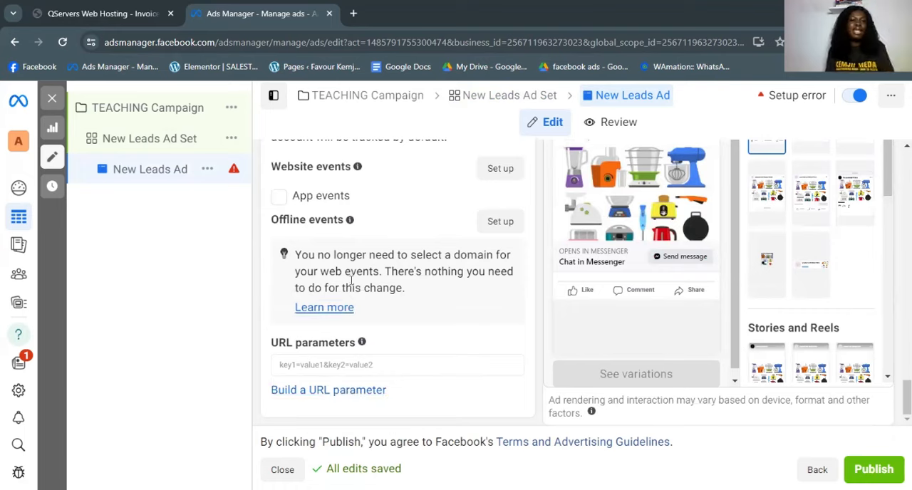
scroll(355, 292, "up", 6)
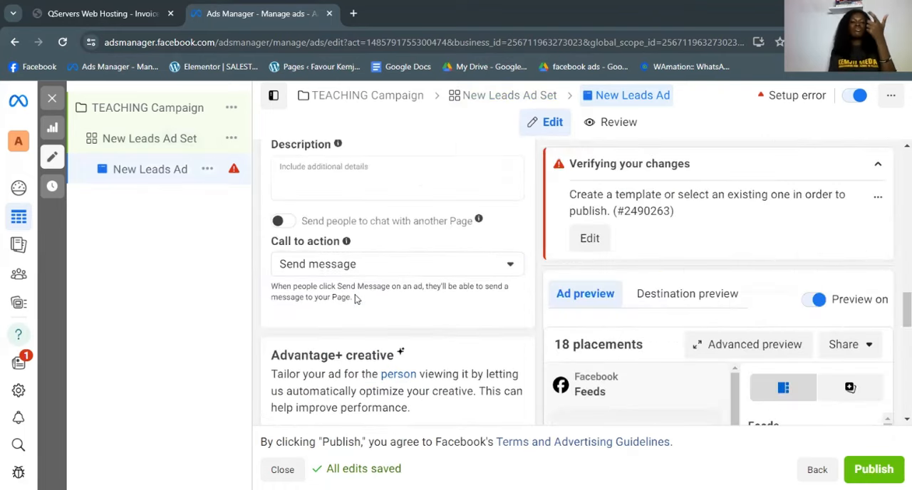
scroll(354, 299, "up", 10)
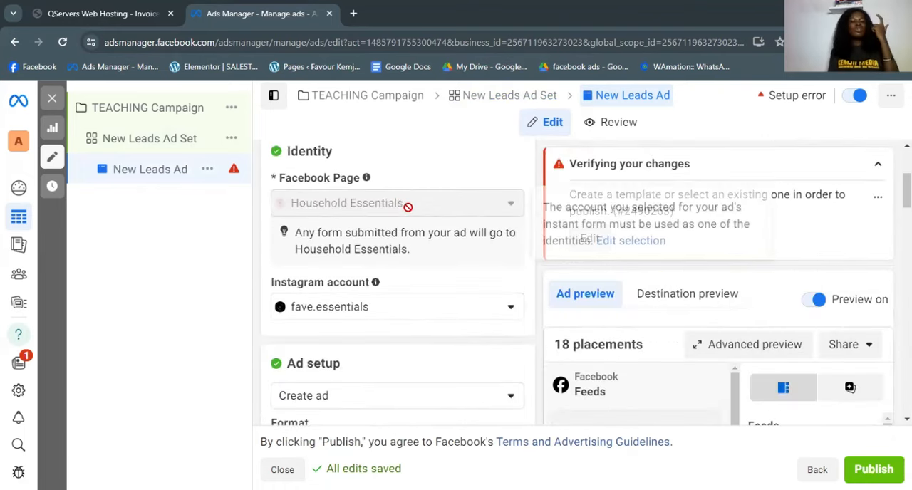
scroll(407, 220, "up", 2)
scroll(407, 235, "down", 3)
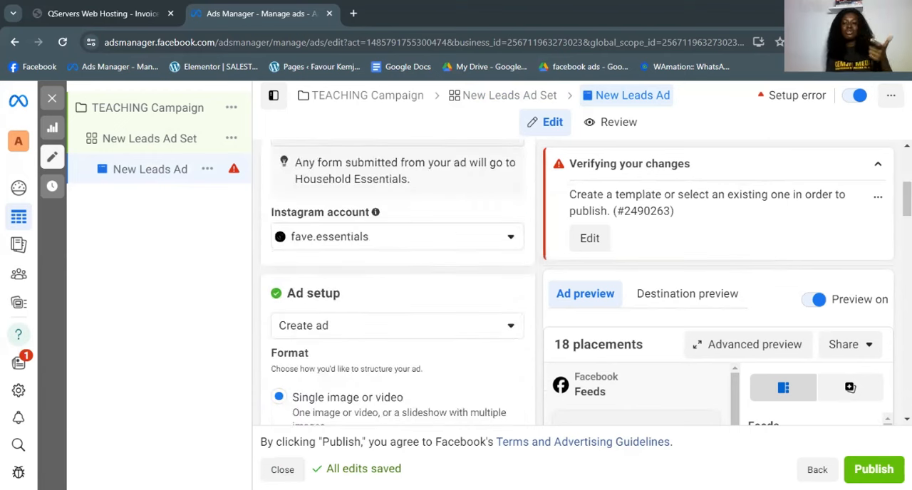